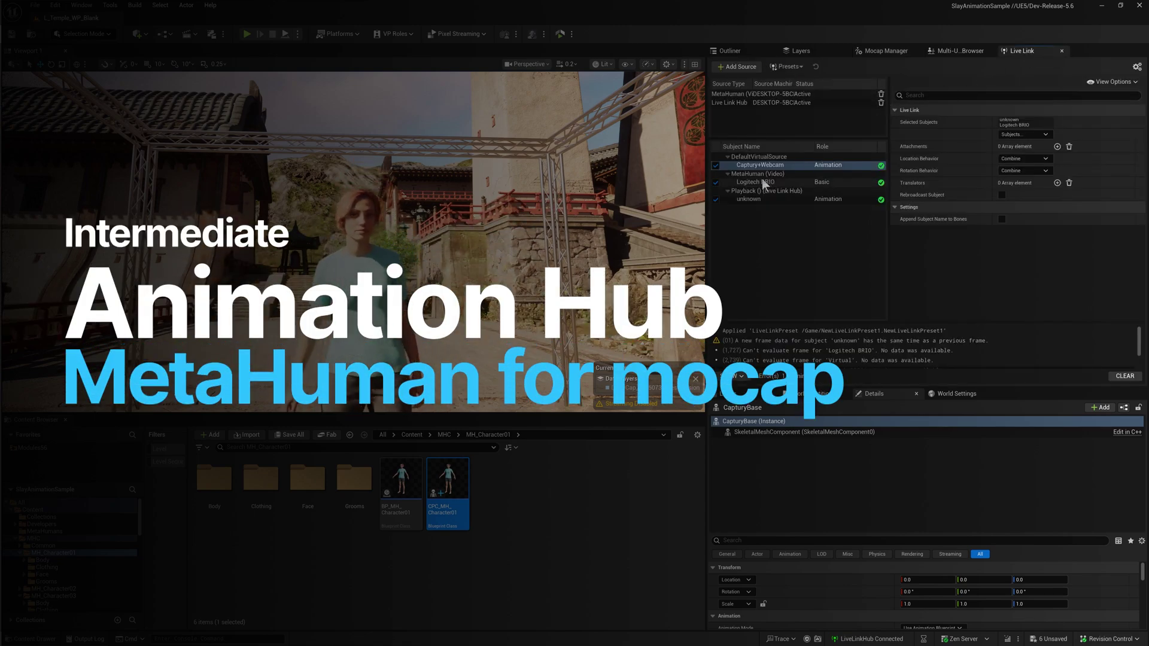
pyautogui.click(737, 174)
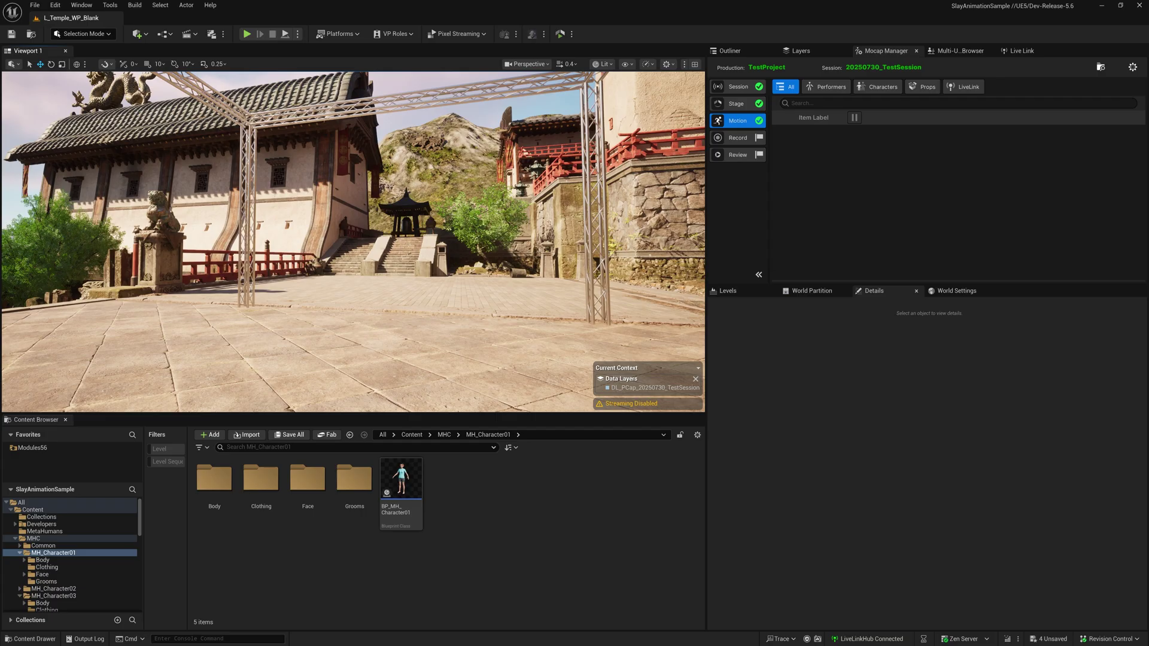
# Open the BP_MH_Character01 blueprint and view the MetaHuman model in its 3D viewport.
pyautogui.click(401, 482)
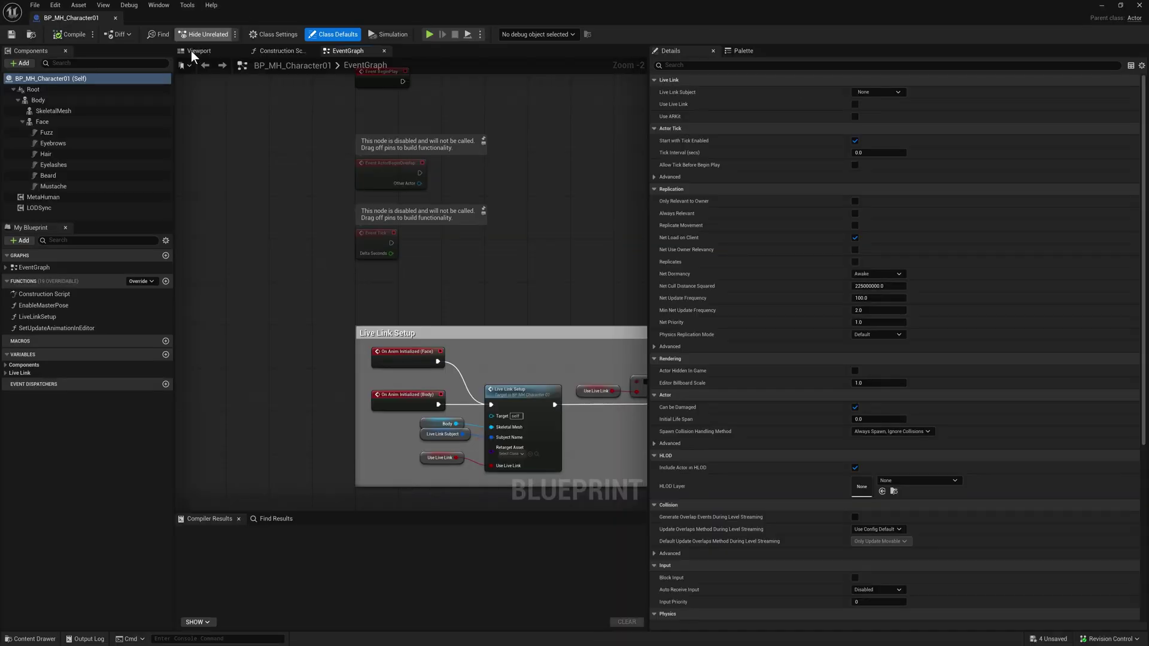
pyautogui.click(201, 53)
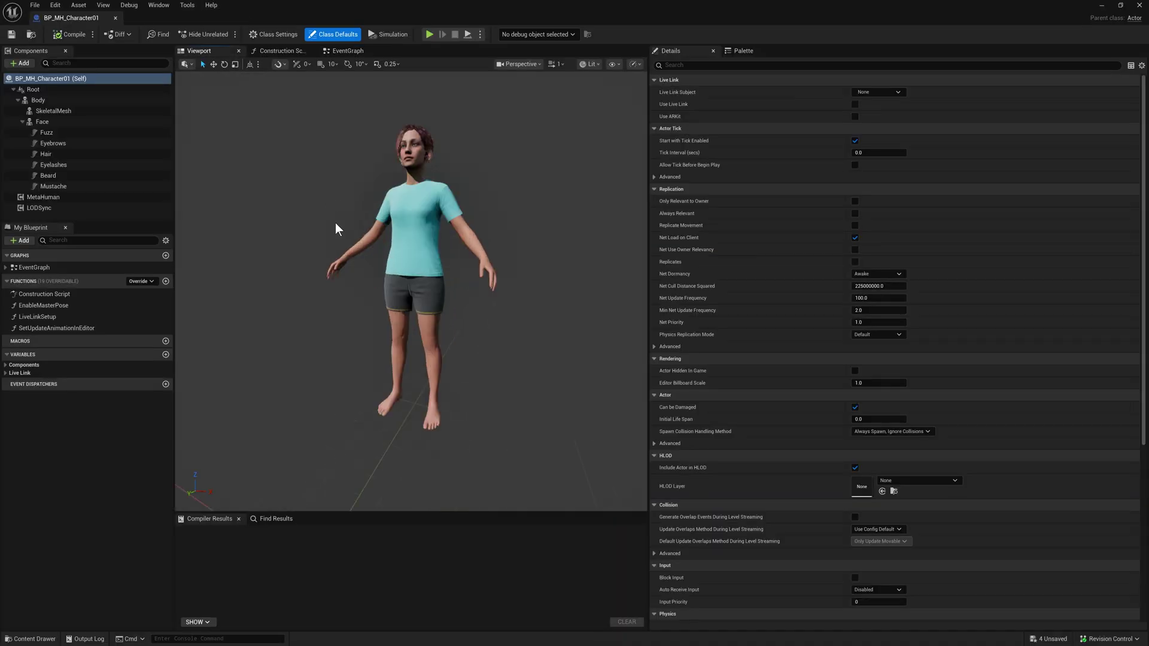
pyautogui.scroll(3, 341, 222)
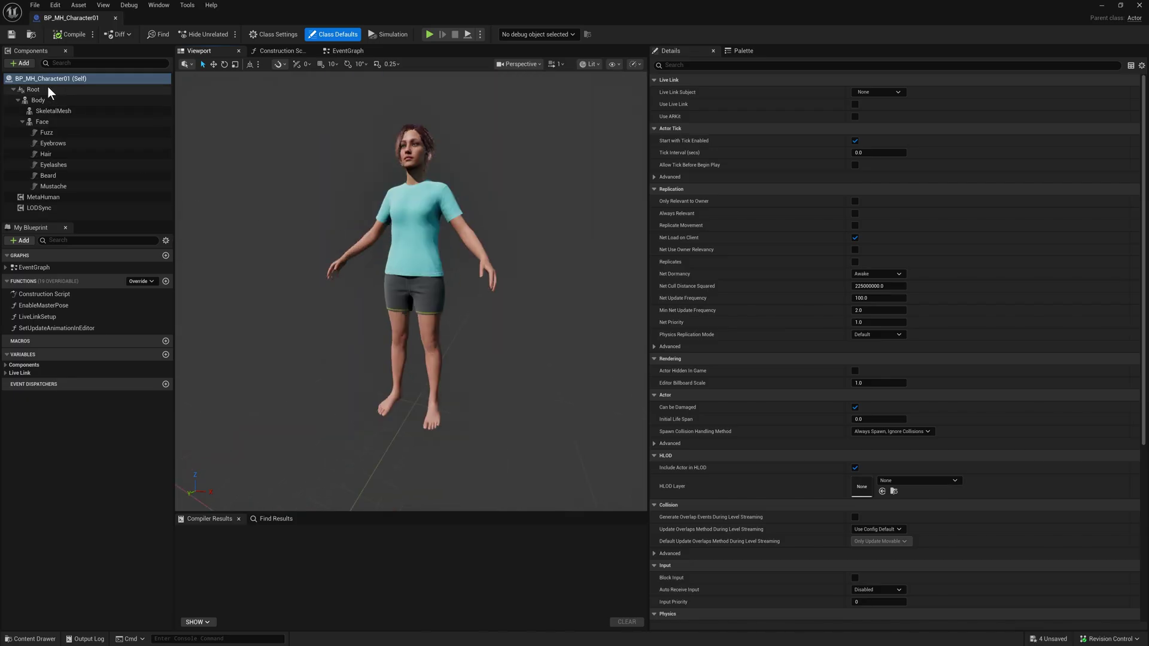
# Create a new Blueprint Class in the MH_Character01 folder with CaptureCharacter as its parent class.
pyautogui.moveTo(378, 2); pyautogui.dragTo(446, 78)
pyautogui.rightClick(485, 488)
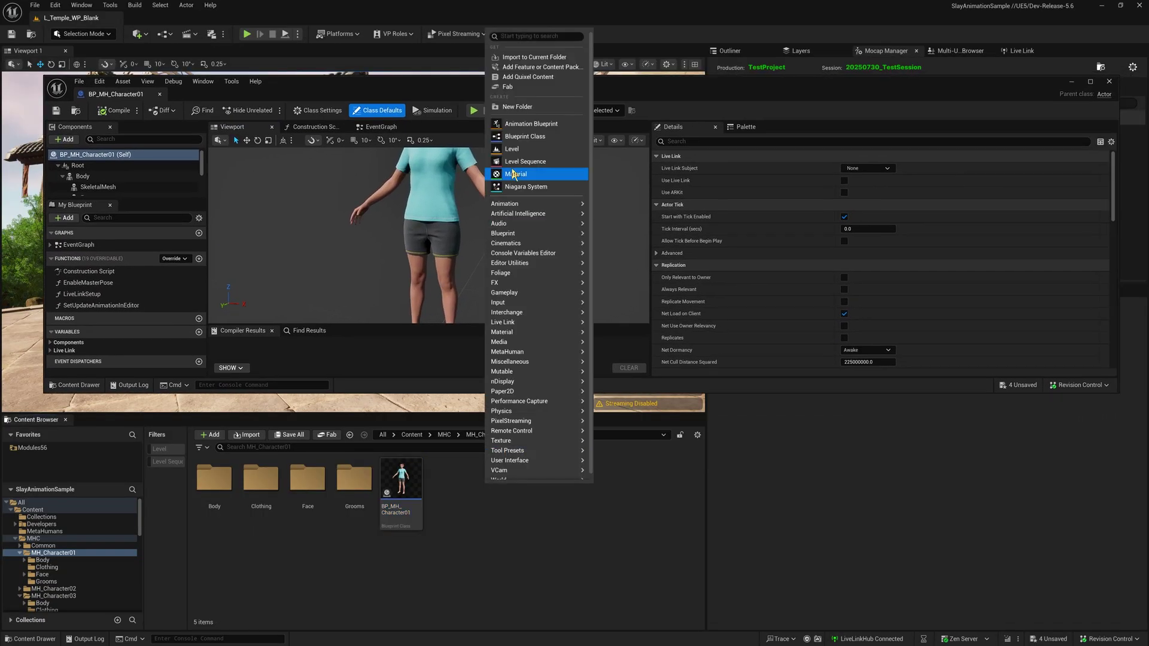
pyautogui.click(516, 137)
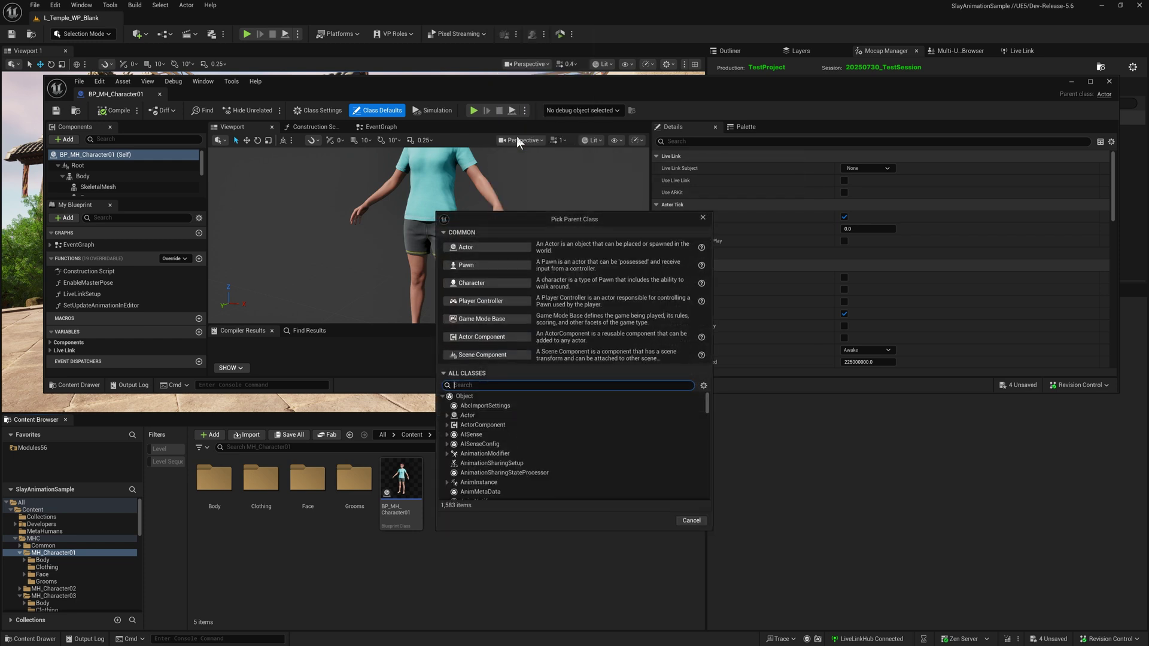
pyautogui.write('Capt')
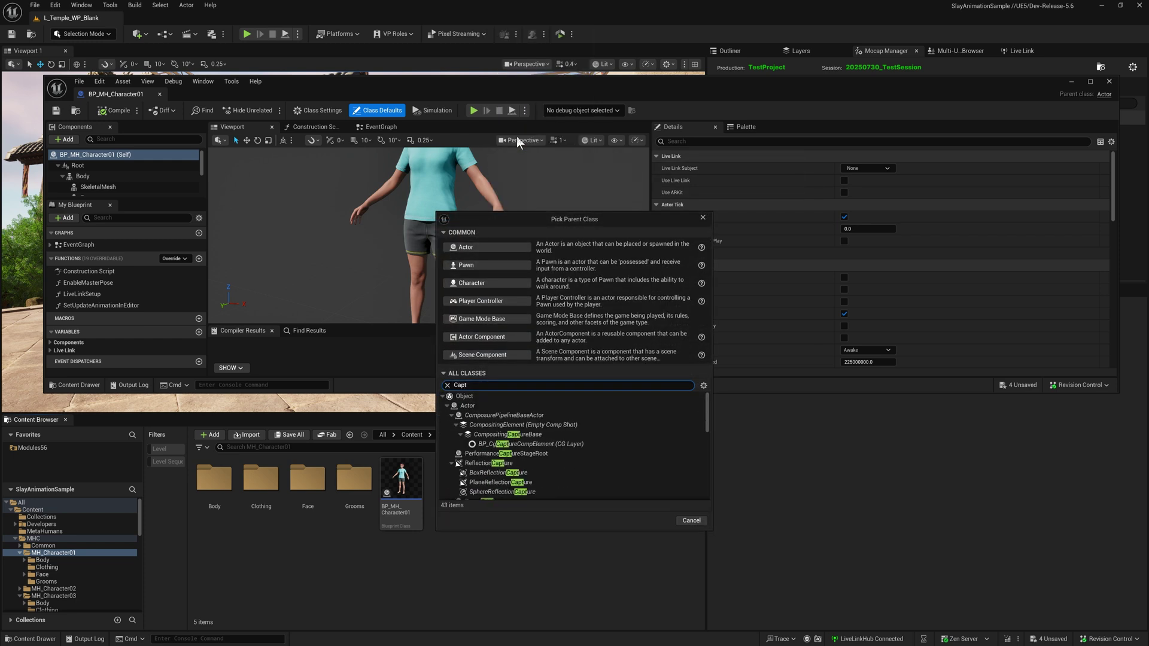
pyautogui.write('urecha')
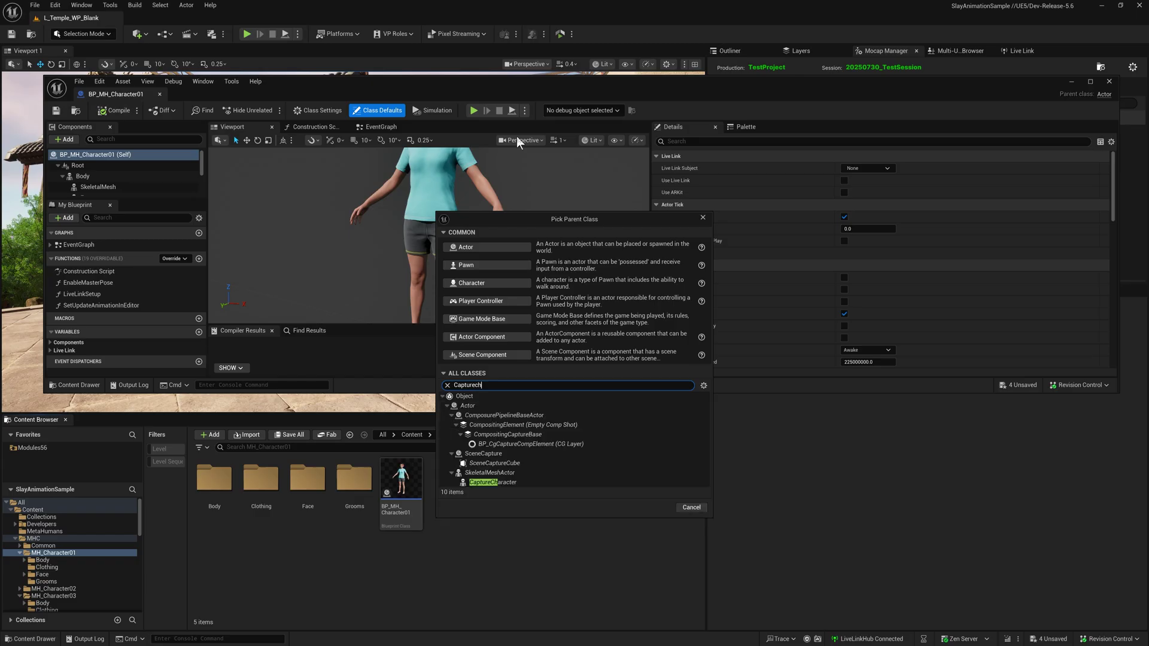
pyautogui.click(519, 424)
pyautogui.click(655, 450)
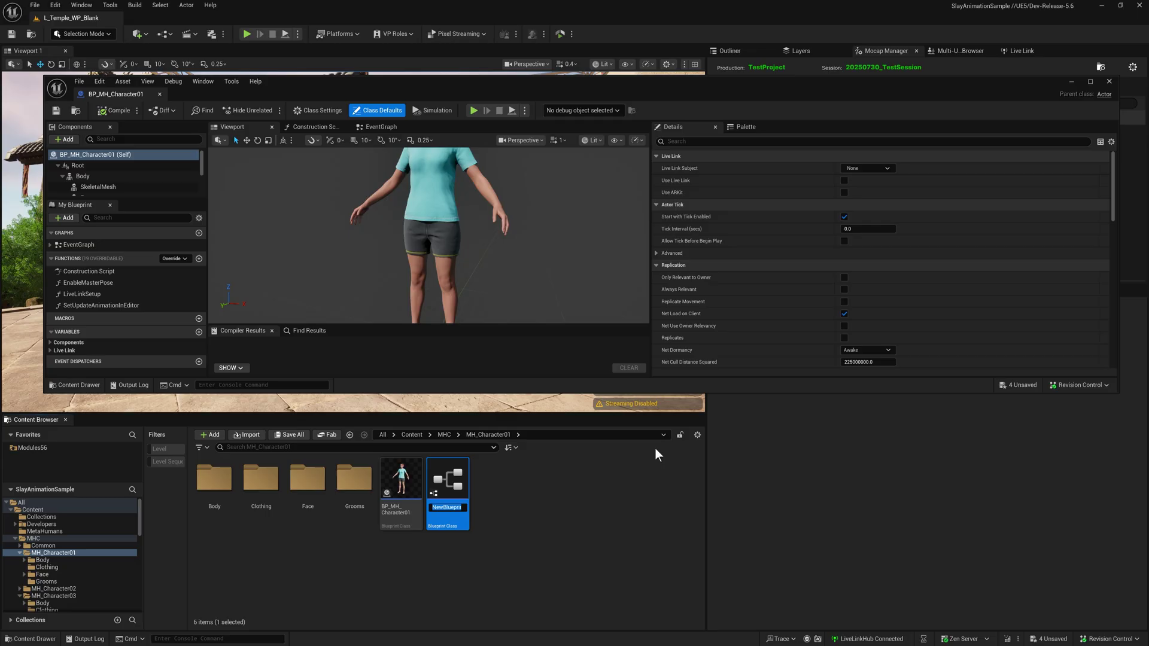
# Name the new blueprint CPC_MH_Character01 and open it for full-window editing.
pyautogui.write('CP')
pyautogui.write('C_MH_Character')
pyautogui.write('01')
pyautogui.press('Return')
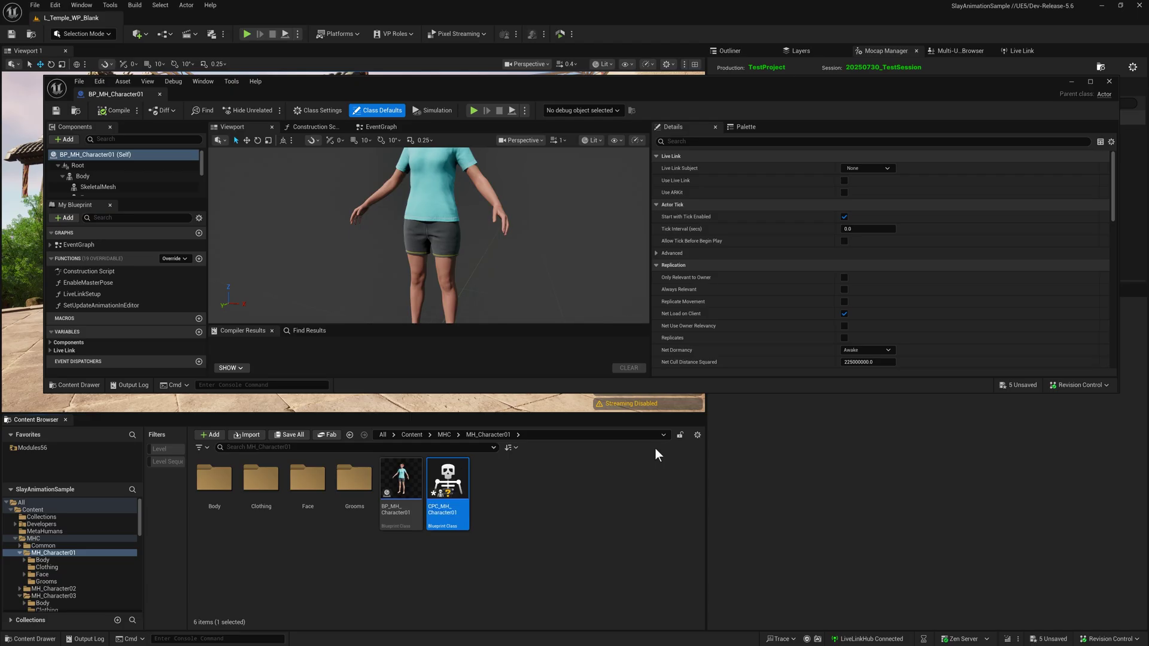
pyautogui.doubleClick(459, 489)
pyautogui.doubleClick(461, 83)
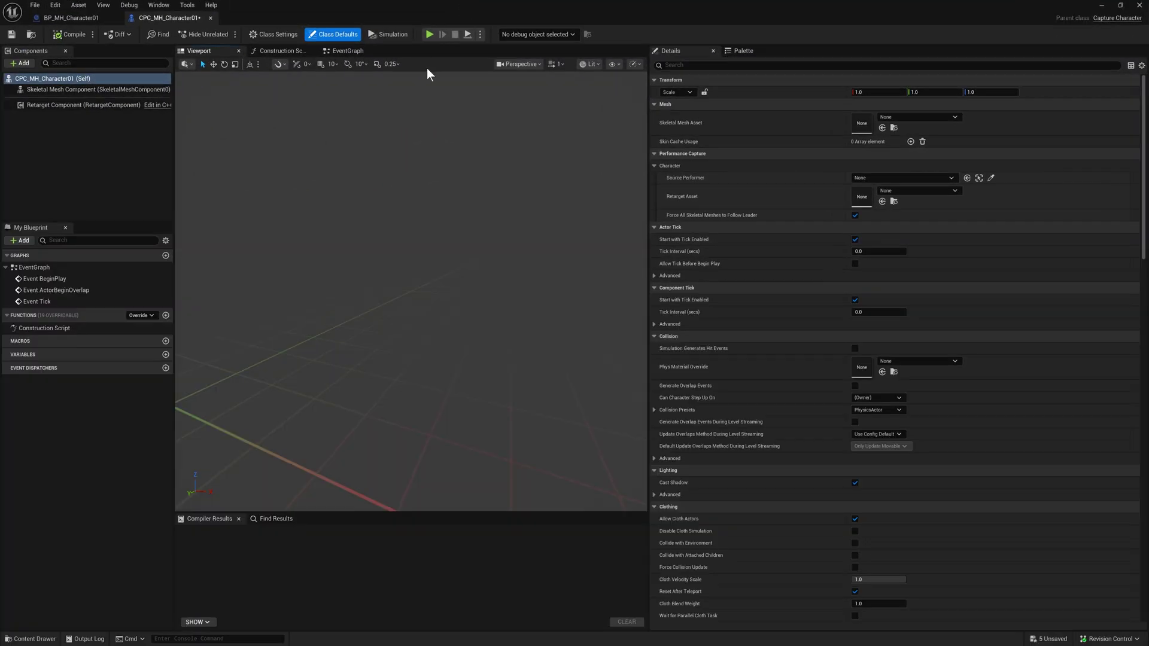
# Copy the Skeletal Mesh Asset from the Body component of BP_MH_Character01 to the mesh of CPC_MH_Character01.
pyautogui.click(52, 18)
pyautogui.click(55, 98)
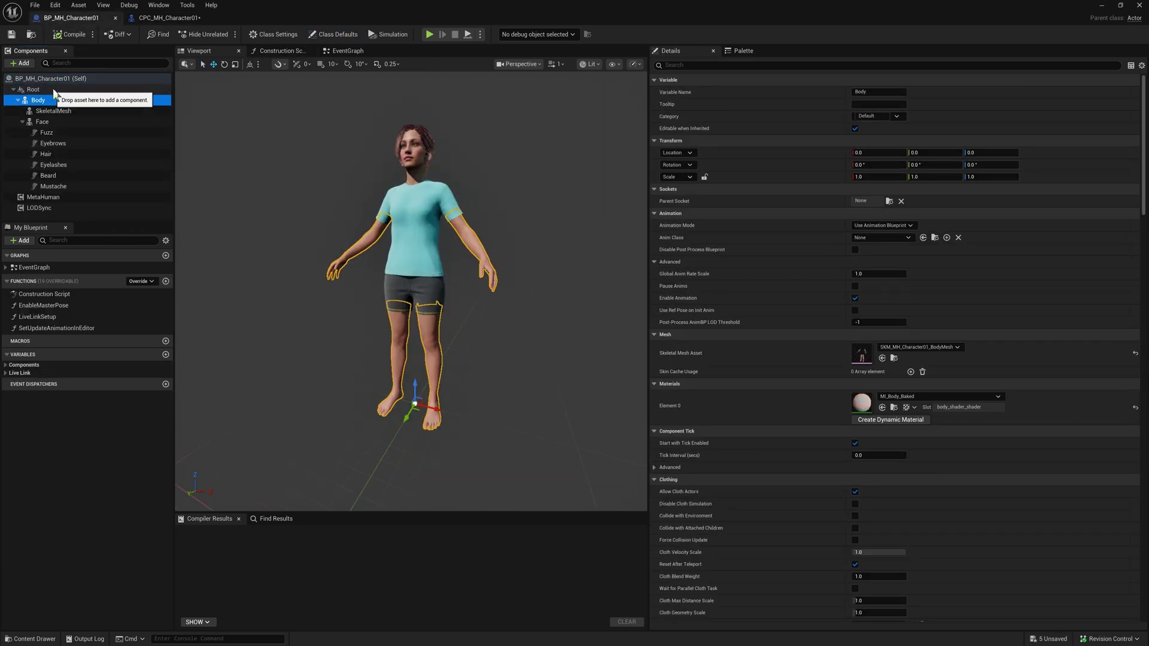
pyautogui.click(59, 81)
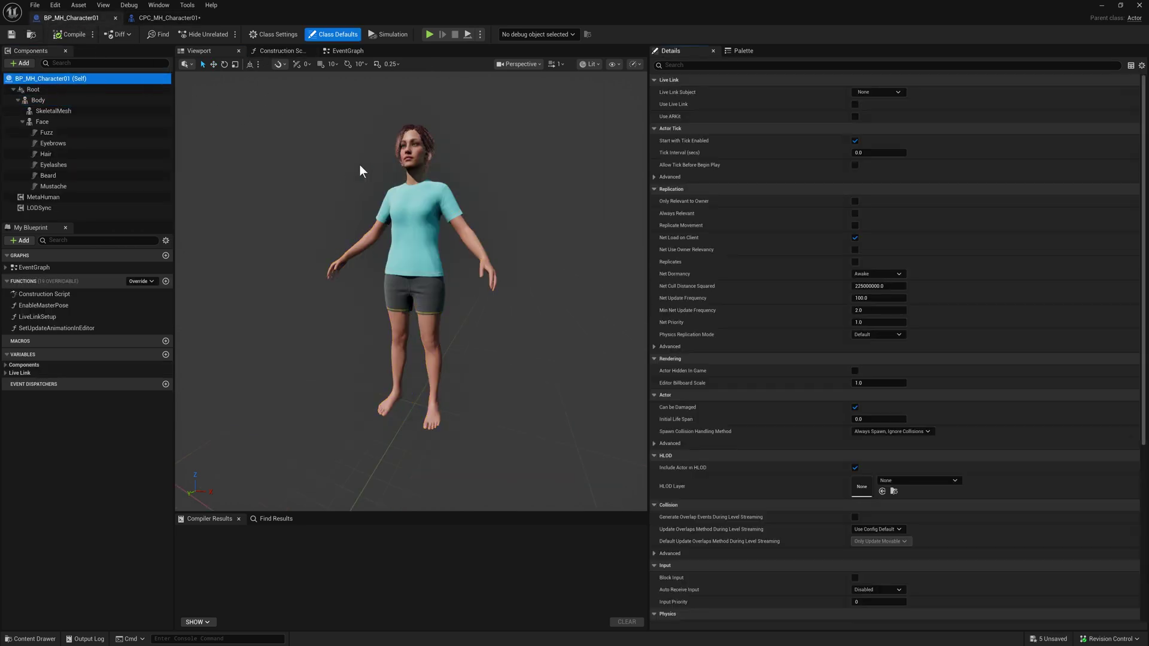
pyautogui.click(51, 100)
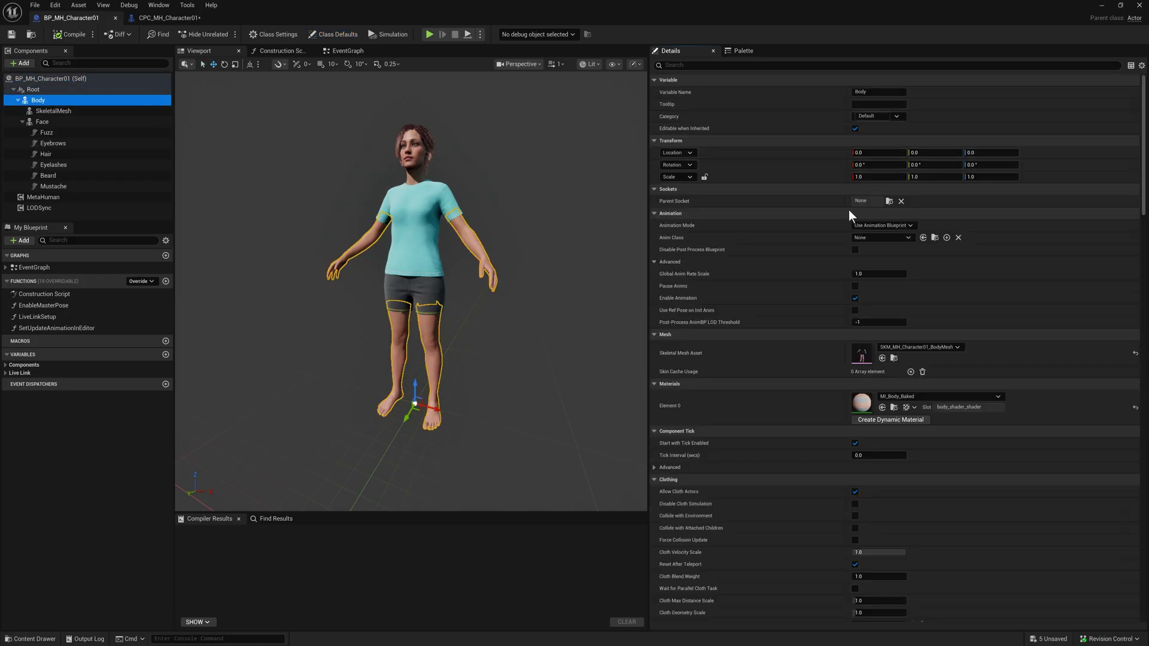
pyautogui.rightClick(751, 354)
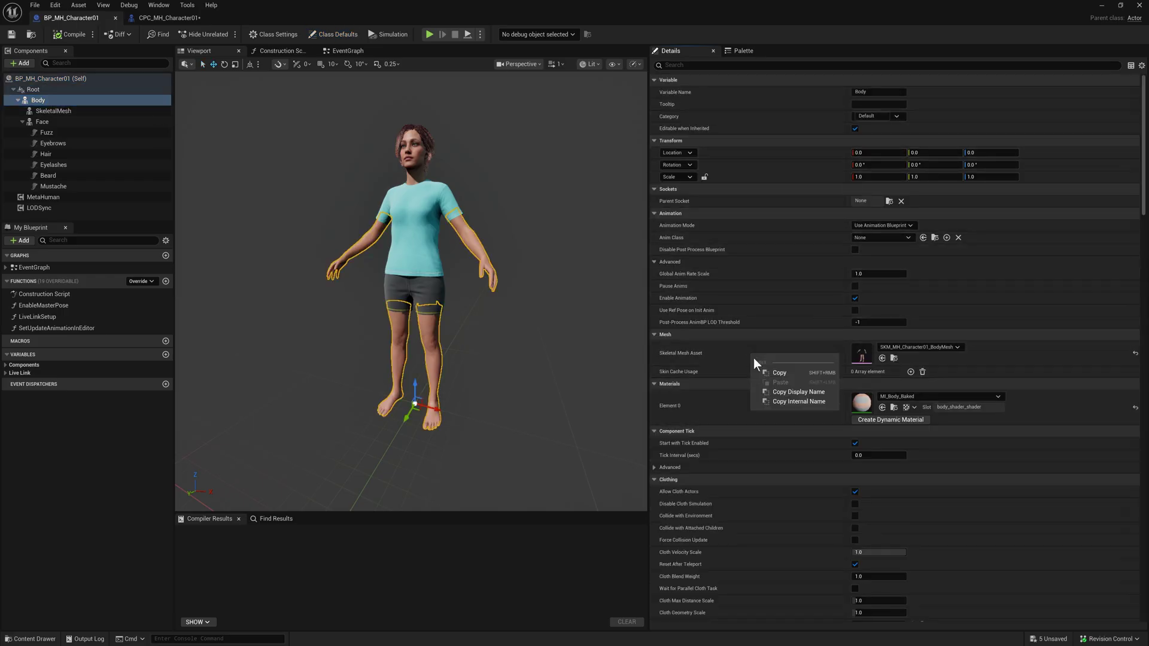
pyautogui.click(780, 372)
pyautogui.click(166, 17)
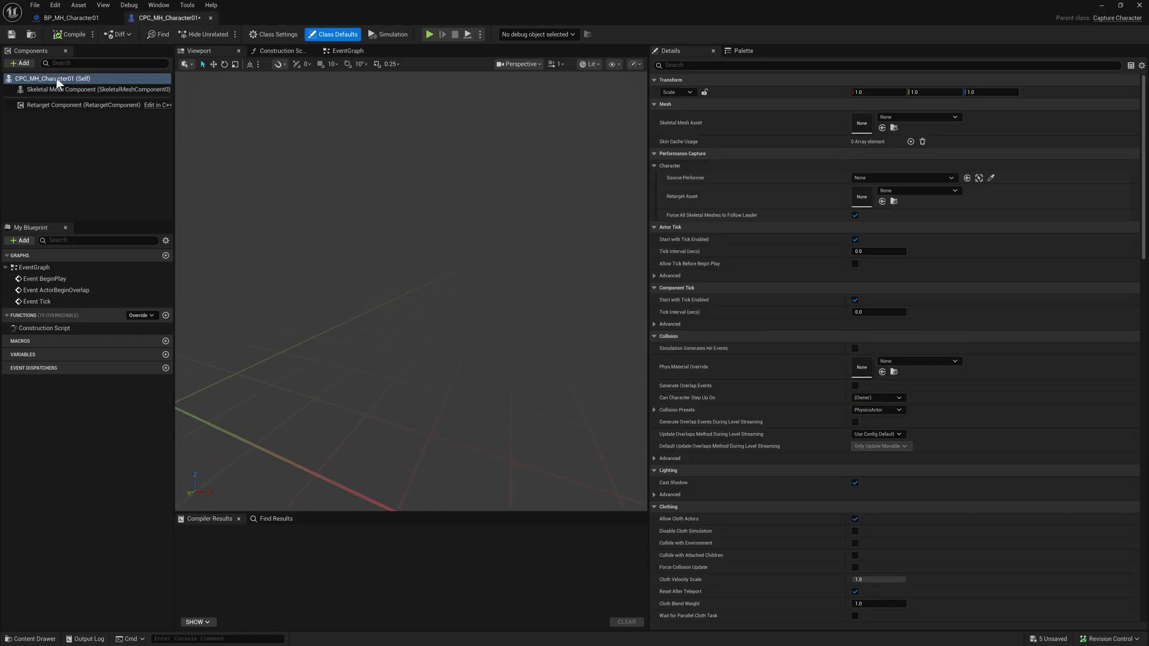
pyautogui.rightClick(748, 124)
pyautogui.click(778, 151)
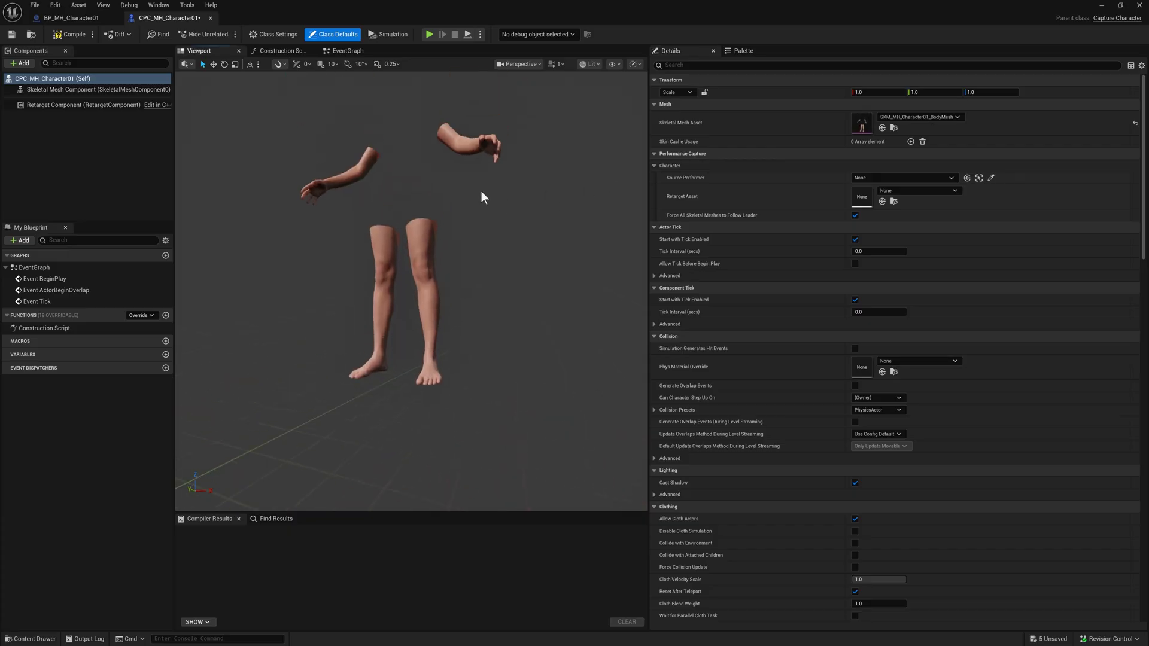
# Copy the SkeletalMesh, Face and groom components from BP_MH_Character01 and paste them under the root of CPC_MH_Character01.
pyautogui.click(73, 18)
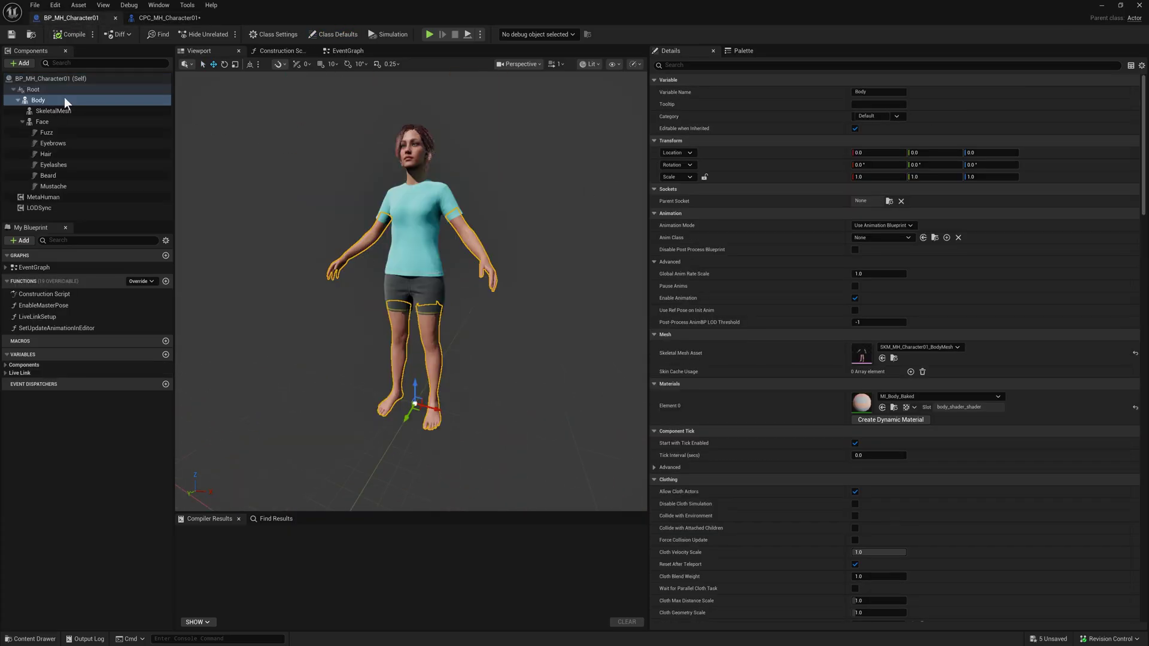
pyautogui.click(56, 110)
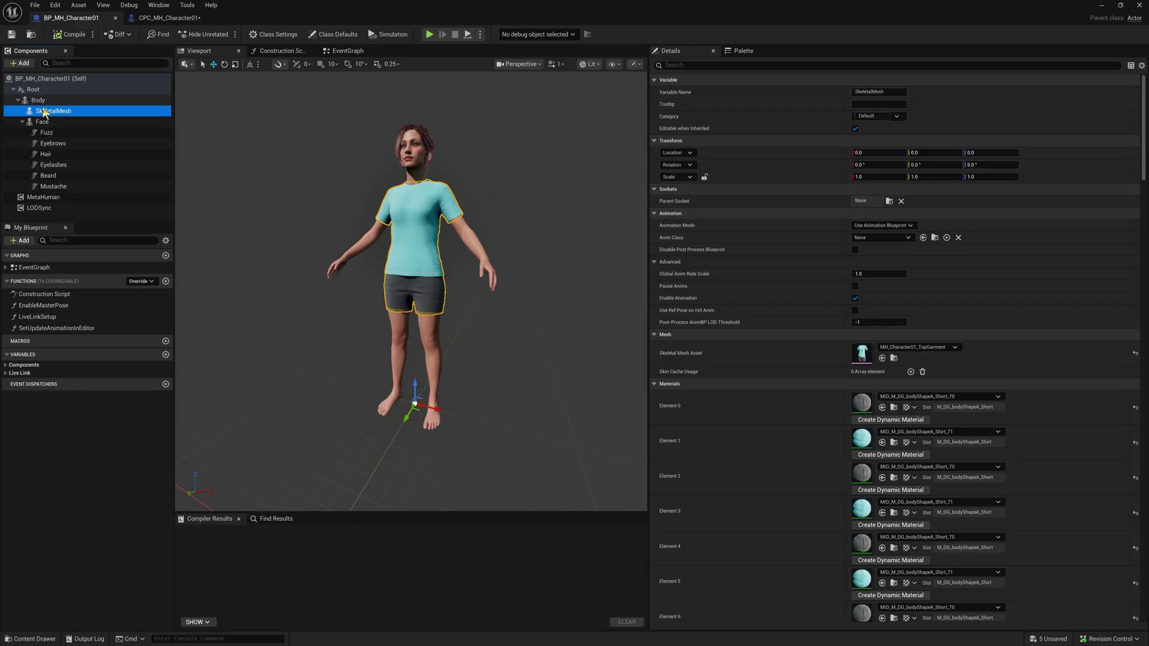
pyautogui.keyDown('shift'); pyautogui.click(45, 187); pyautogui.keyUp('shift')
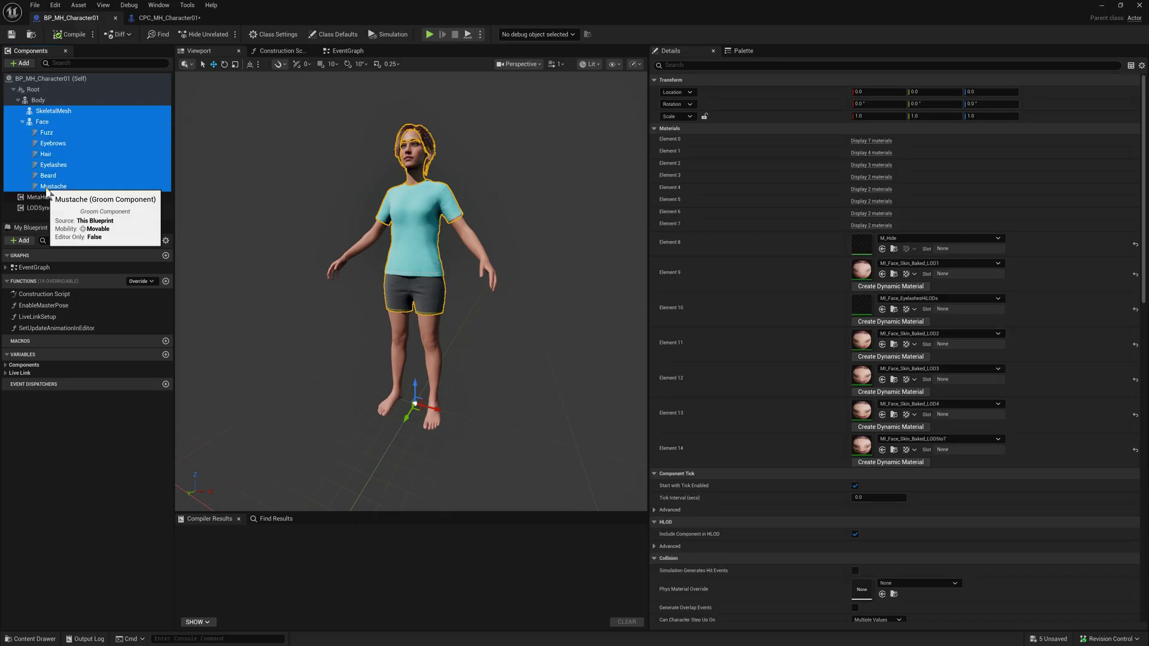
pyautogui.click(167, 19)
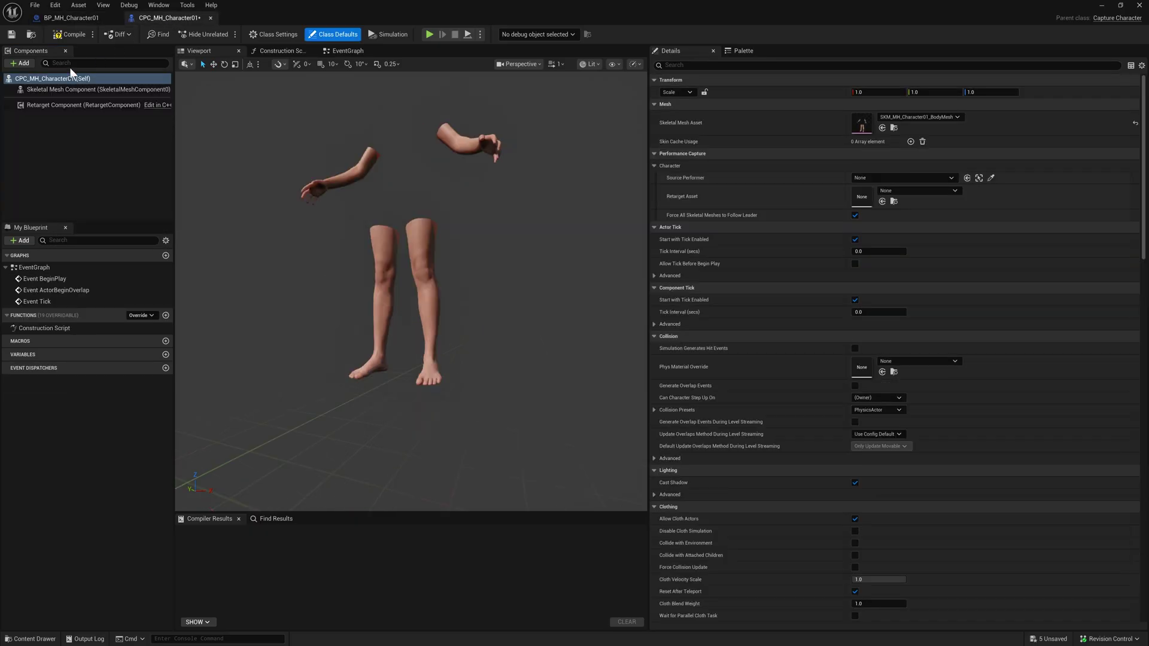
pyautogui.click(55, 79)
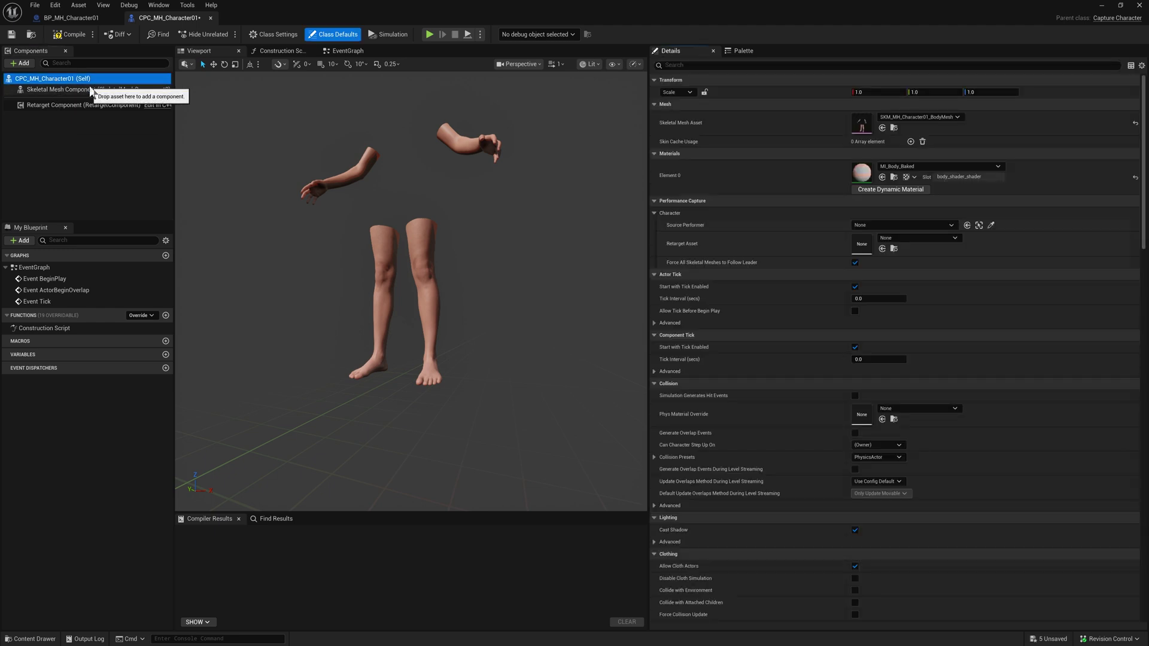
pyautogui.hotkey('ctrl', 'v')
pyautogui.press('f')
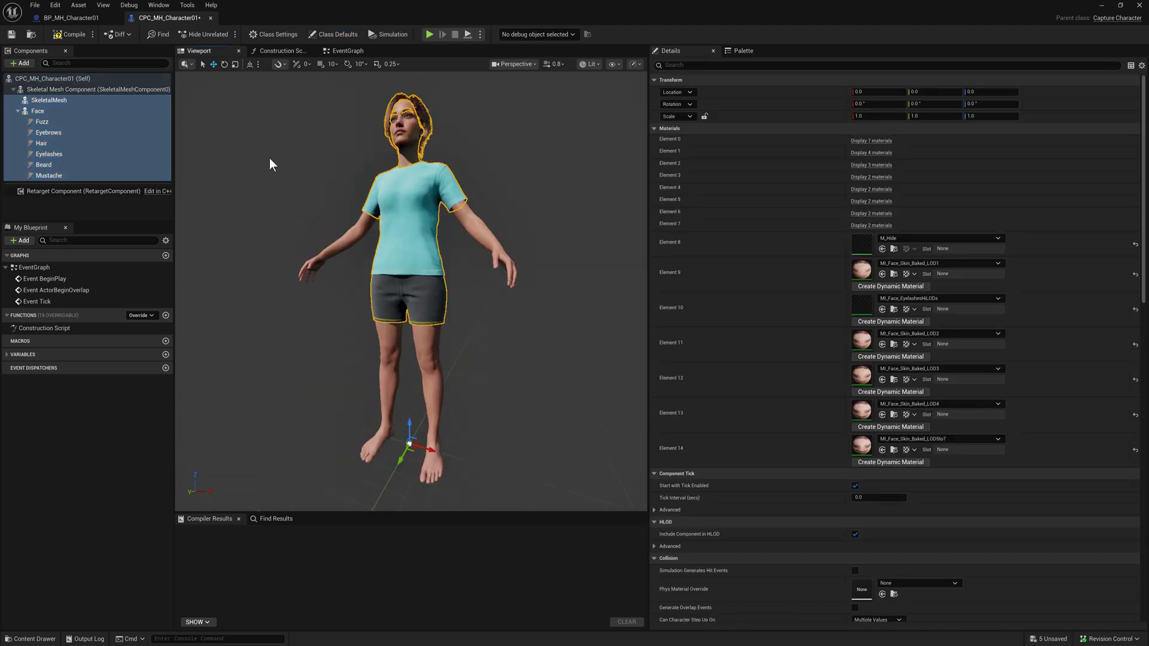
# Compile and save CPC_MH_Character01, and close both blueprint editors.
pyautogui.click(67, 35)
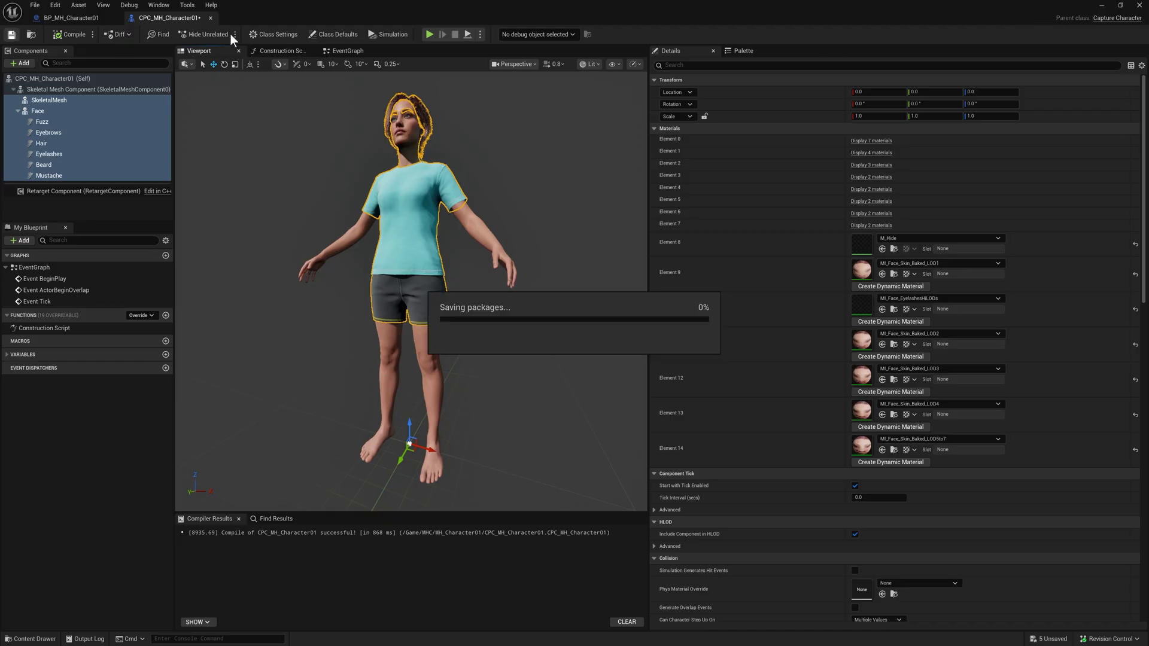
pyautogui.hotkey('ctrl', 's')
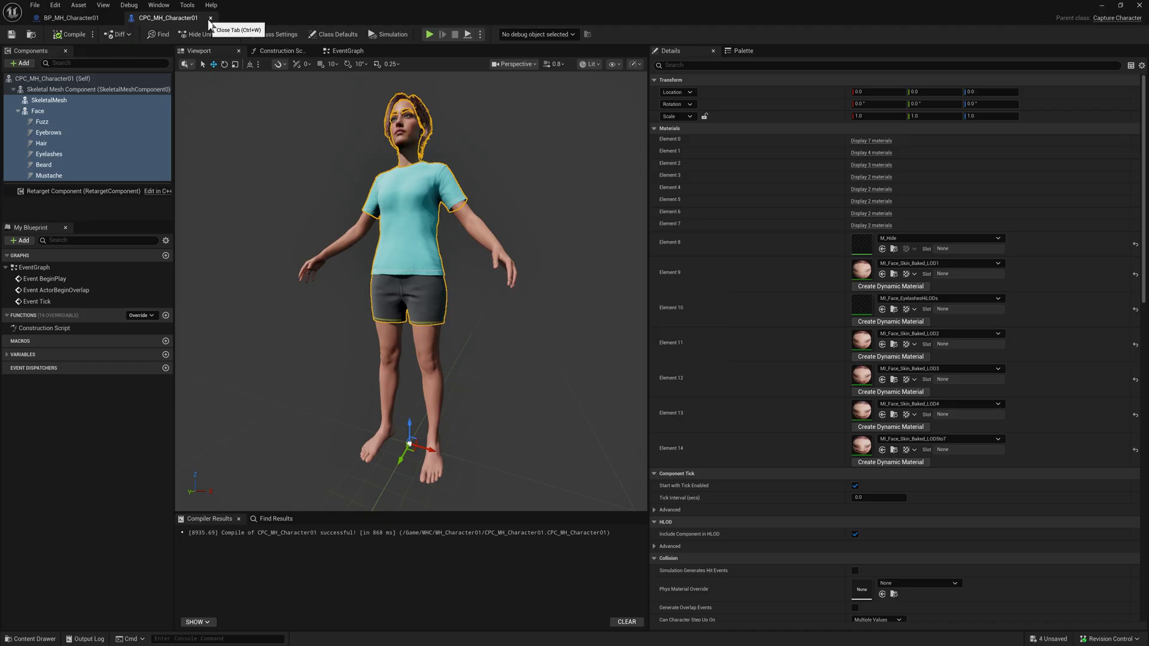
pyautogui.click(210, 18)
pyautogui.click(115, 18)
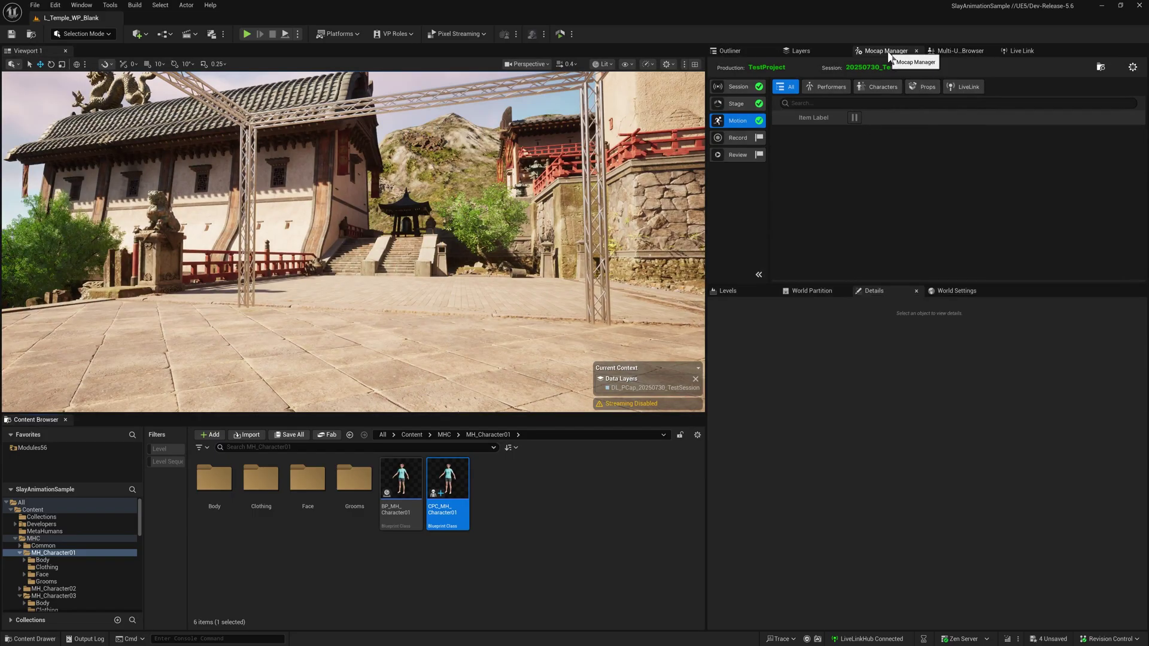
# Set up a new Mocap Manager character named Captury_MH_01 with source performer CPF_CapturyBase and character class CPC_MH_Character01.
pyautogui.click(874, 88)
pyautogui.click(867, 160)
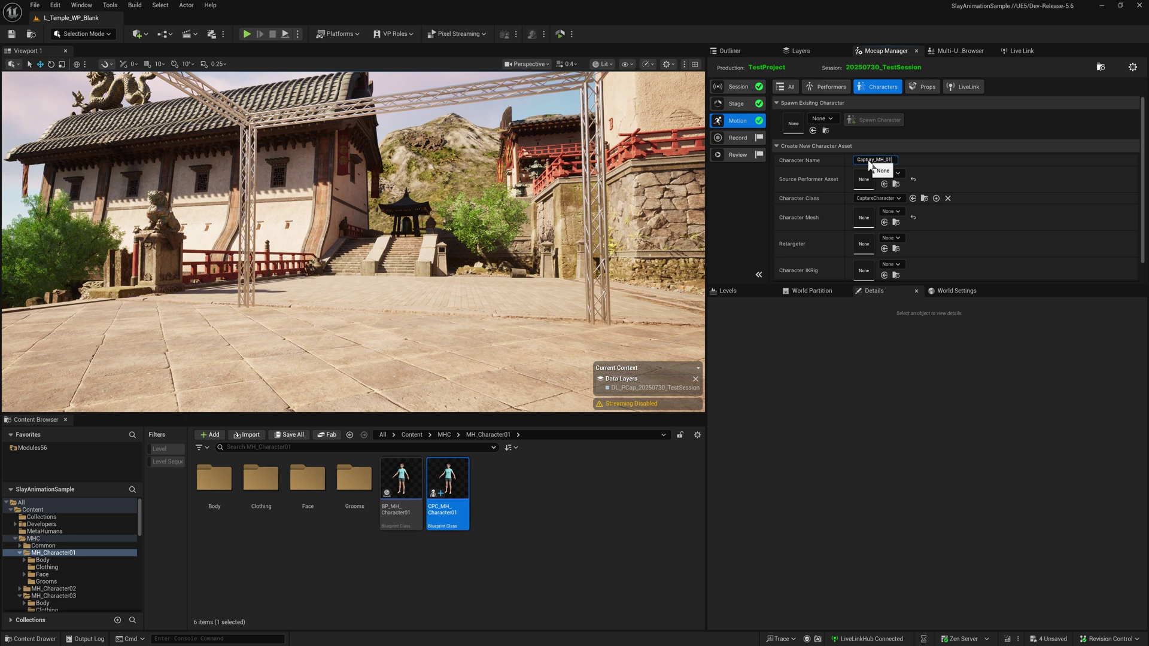
pyautogui.click(896, 174)
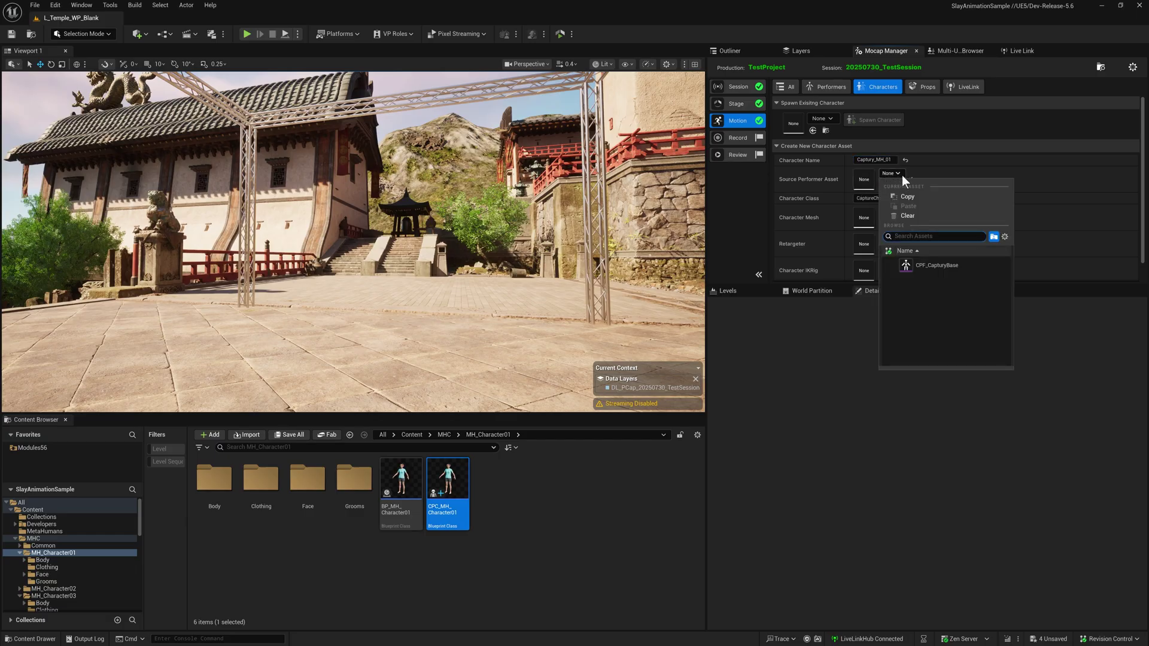
pyautogui.click(935, 264)
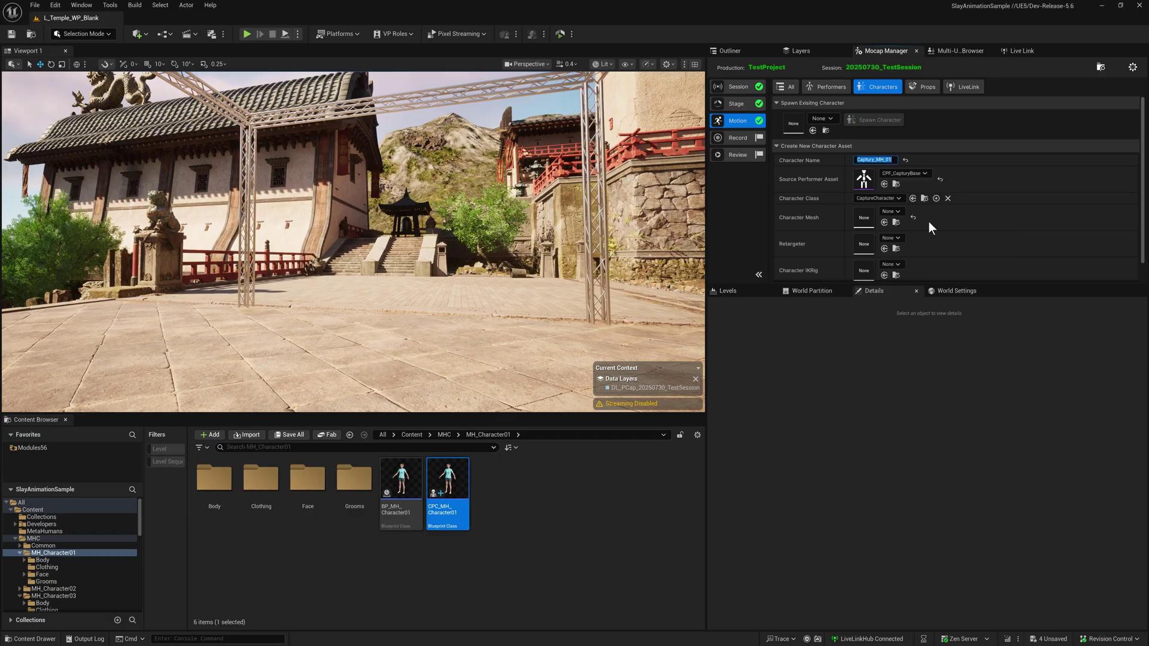
pyautogui.click(895, 199)
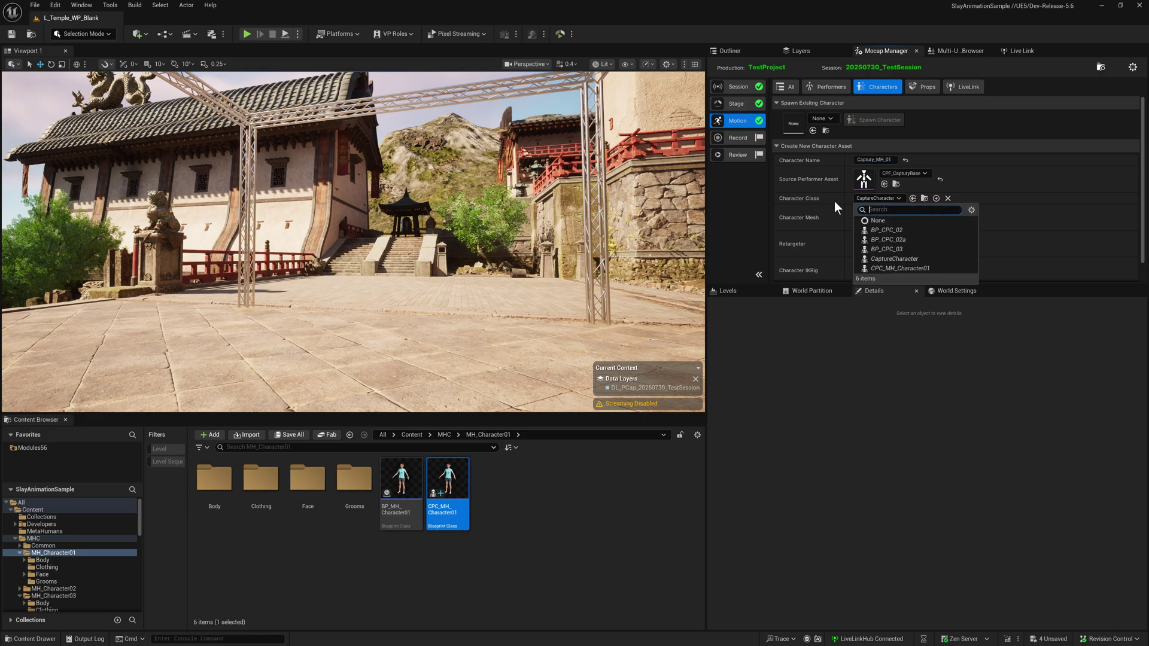
pyautogui.click(913, 270)
# Assign the MetaHuman's mesh as the Character Mesh by searching for "character", and create the character asset.
pyautogui.click(893, 210)
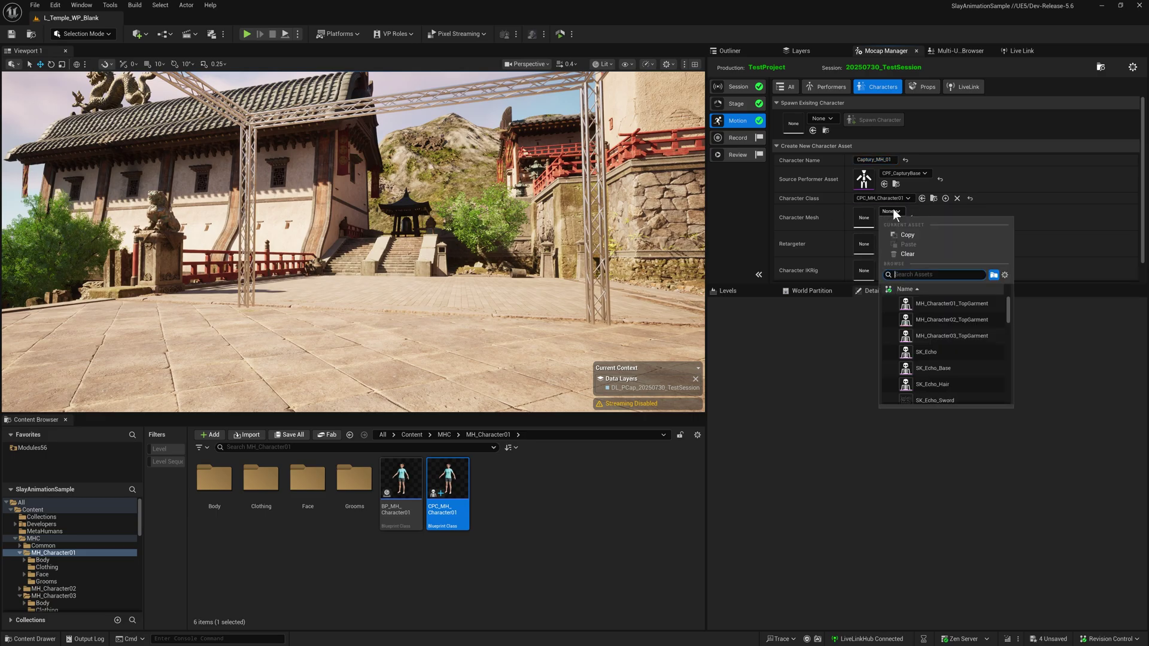
pyautogui.write('character')
pyautogui.click(964, 352)
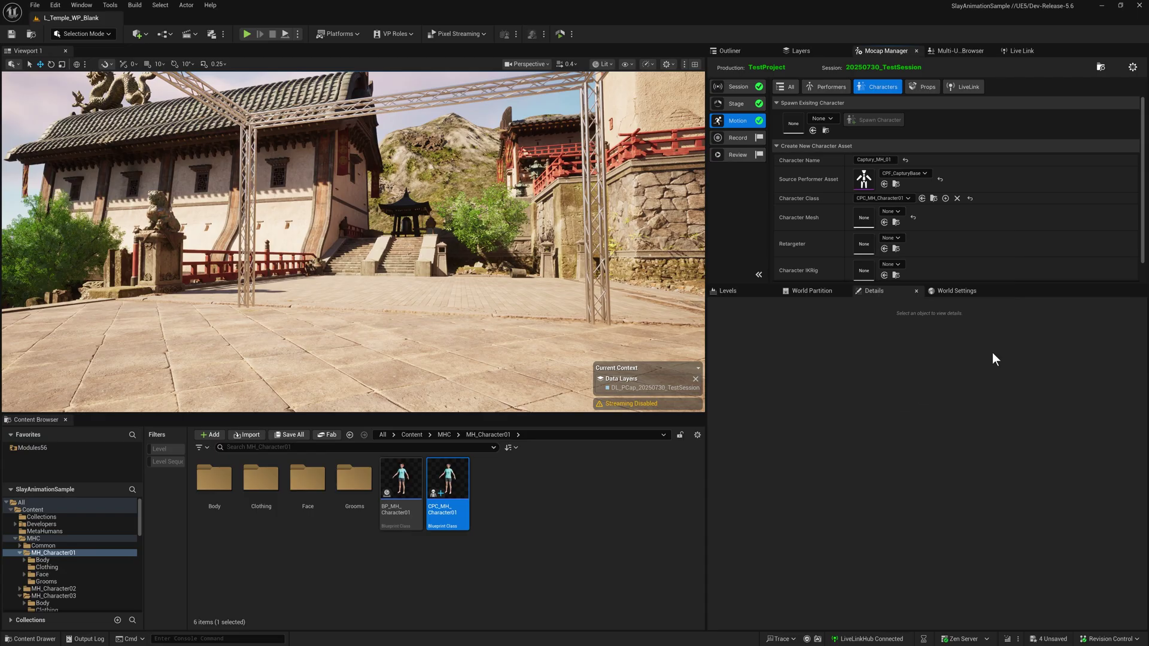
pyautogui.scroll(-1, 921, 249)
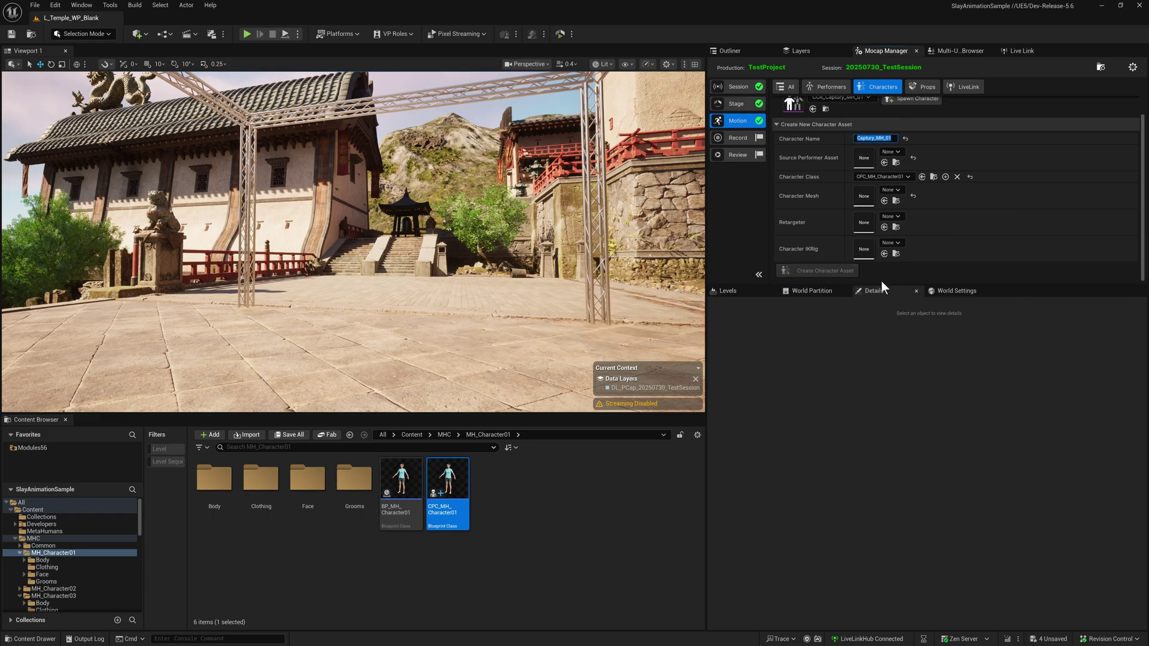
# Spawn the CCR_Captury_MH_01 character into the level and select it in the list of all motion items.
pyautogui.moveTo(881, 285); pyautogui.dragTo(895, 387)
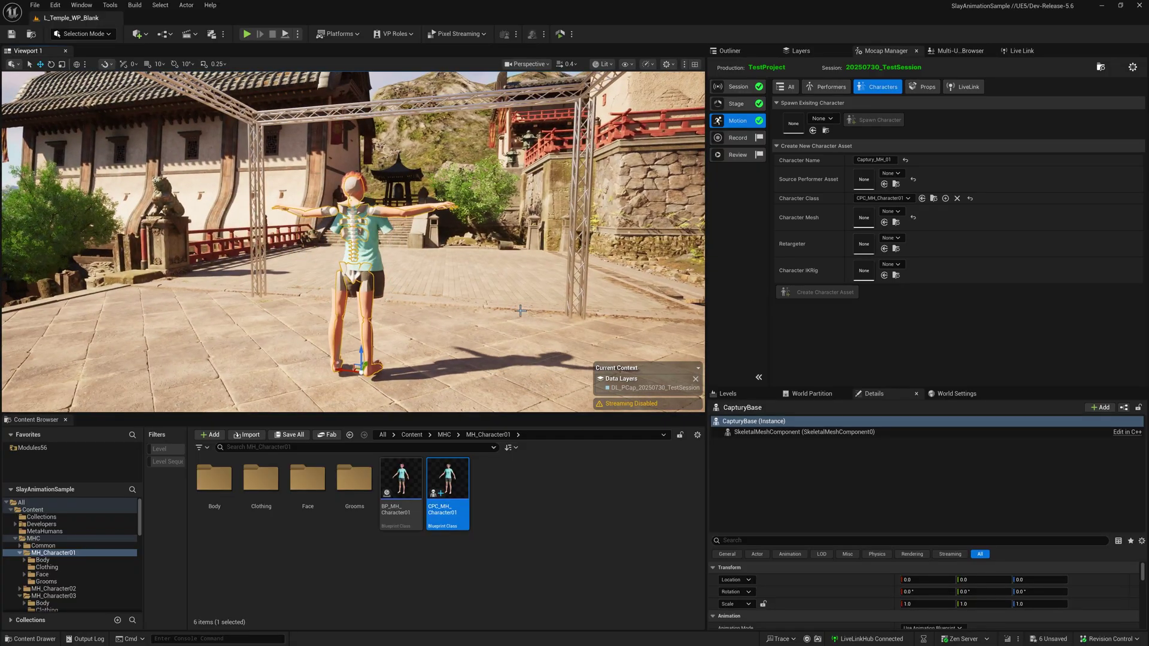
pyautogui.click(781, 88)
pyautogui.click(825, 133)
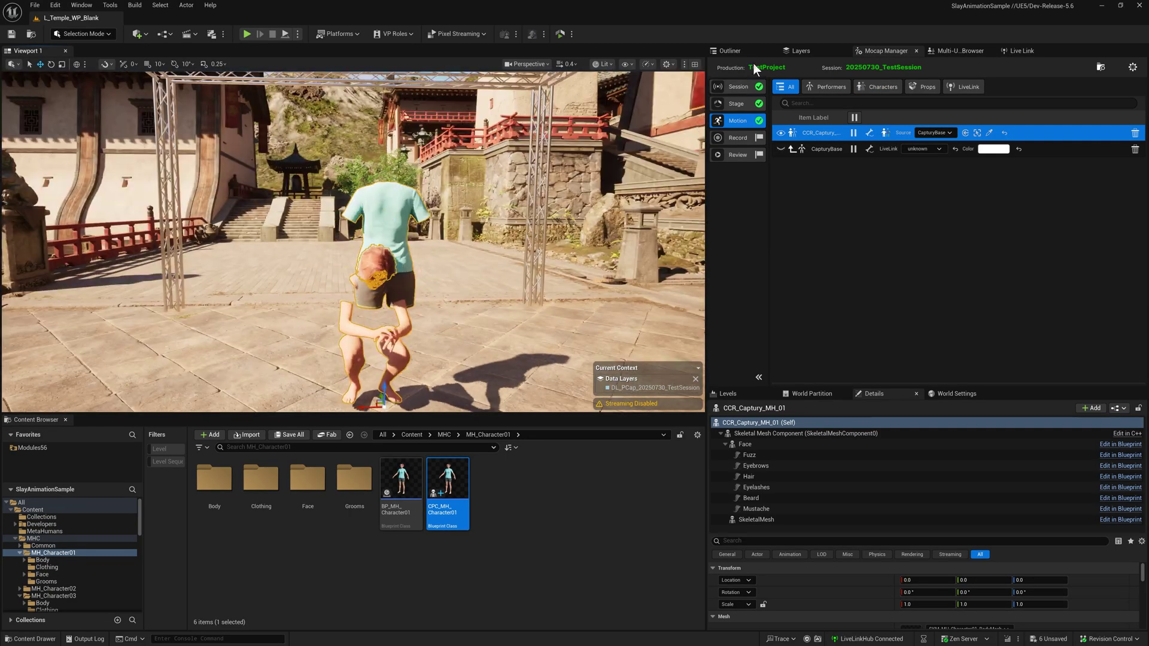
# Switch Force All Skeletal Meshes to Follow Leader off and back on for the CCR_Captury_MH_01 actor in the level.
pyautogui.click(730, 51)
pyautogui.click(778, 246)
pyautogui.click(803, 221)
pyautogui.scroll(-5, 878, 597)
pyautogui.scroll(-2, 879, 602)
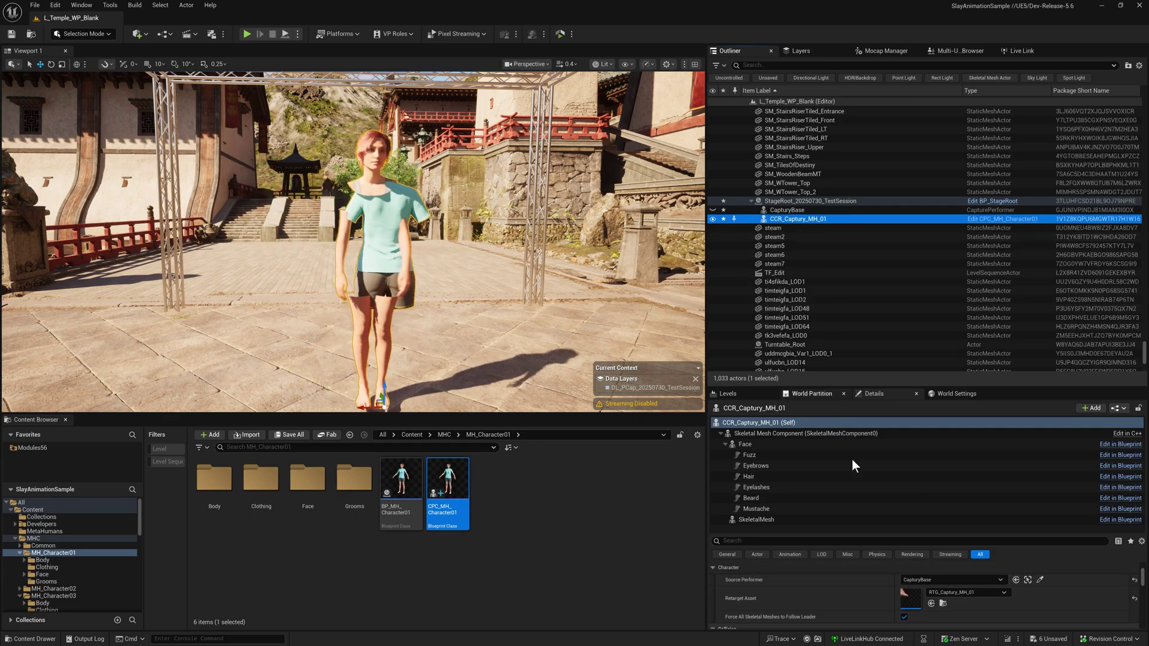
pyautogui.click(904, 617)
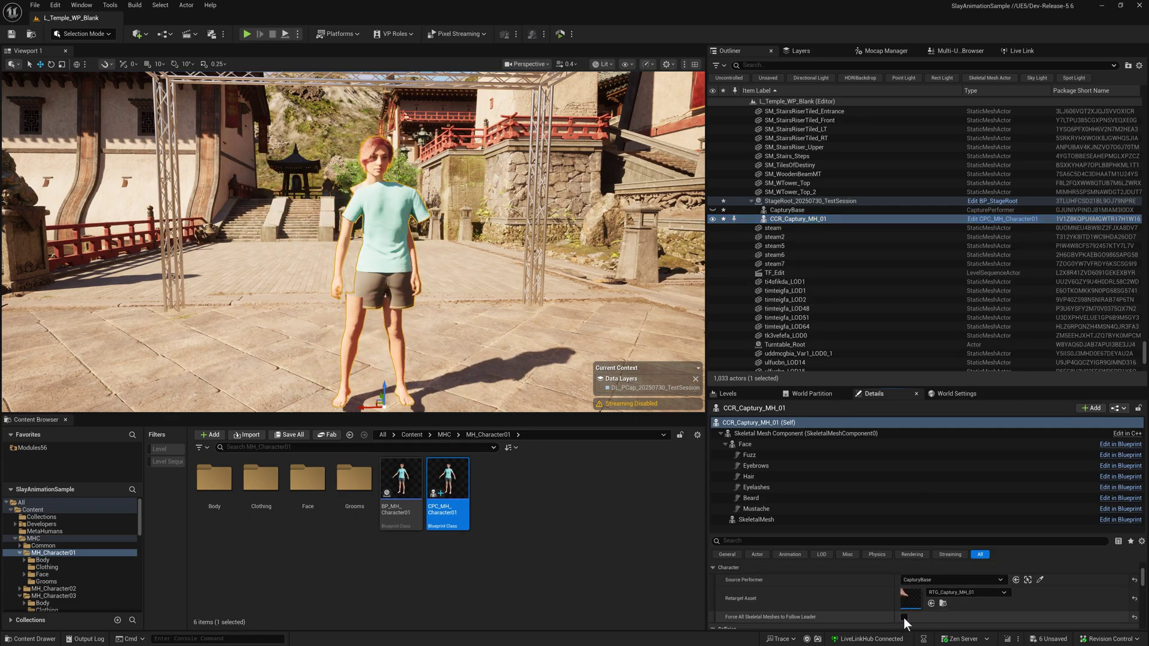
pyautogui.click(905, 617)
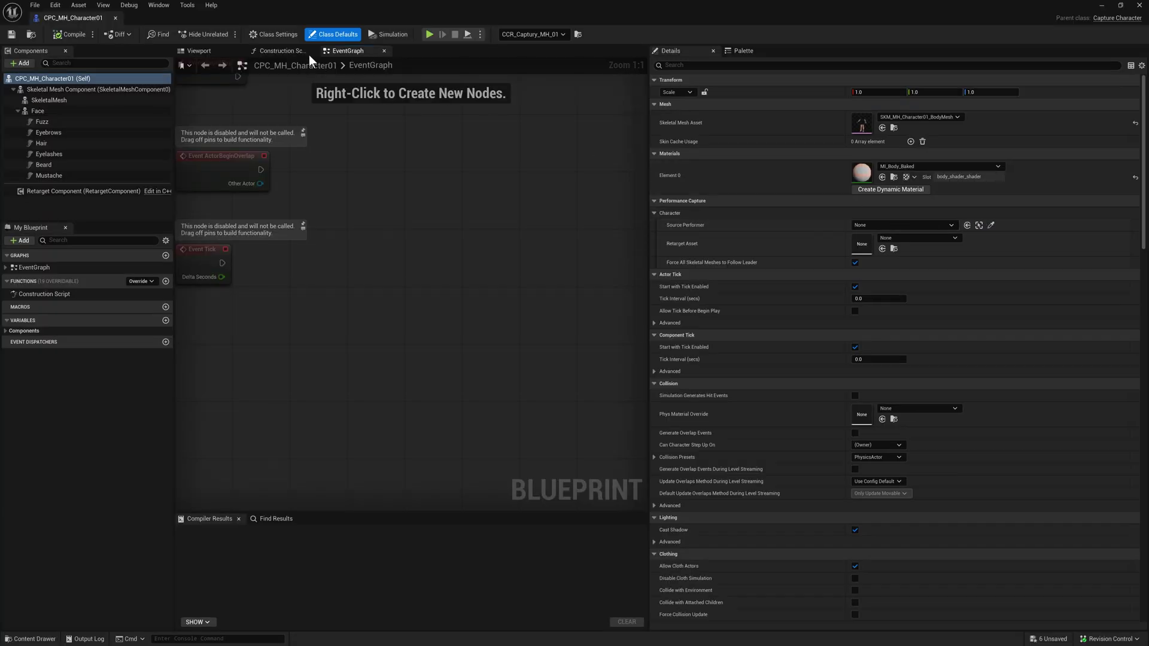
# In CPC_MH_Character01's construction script, connect a Set Leader Pose Component (SkeletalMesh) node to the entry node.
pyautogui.click(282, 51)
pyautogui.moveTo(300, 150); pyautogui.dragTo(449, 384, button='right')
pyautogui.moveTo(340, 288); pyautogui.dragTo(444, 279)
pyautogui.write('set')
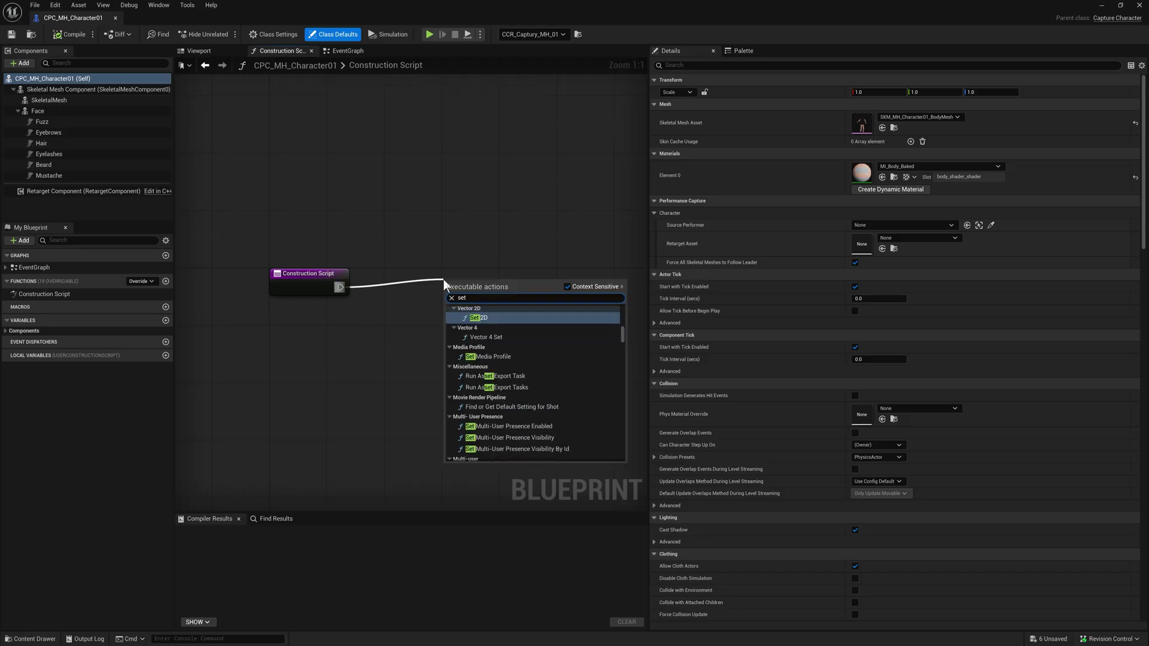
pyautogui.write(' leader')
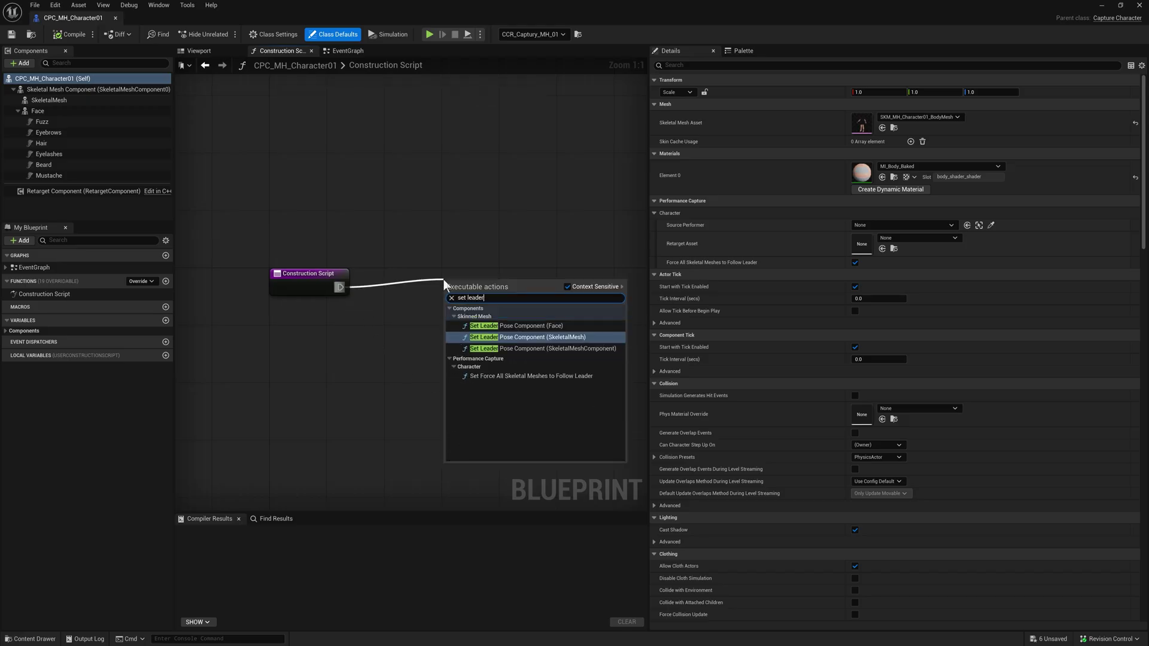
pyautogui.click(564, 340)
# Arrange the Set Leader Pose Component node and its Skeletal Mesh reference neatly beside the Construction Script entry node.
pyautogui.moveTo(494, 291); pyautogui.dragTo(566, 326)
pyautogui.click(424, 334)
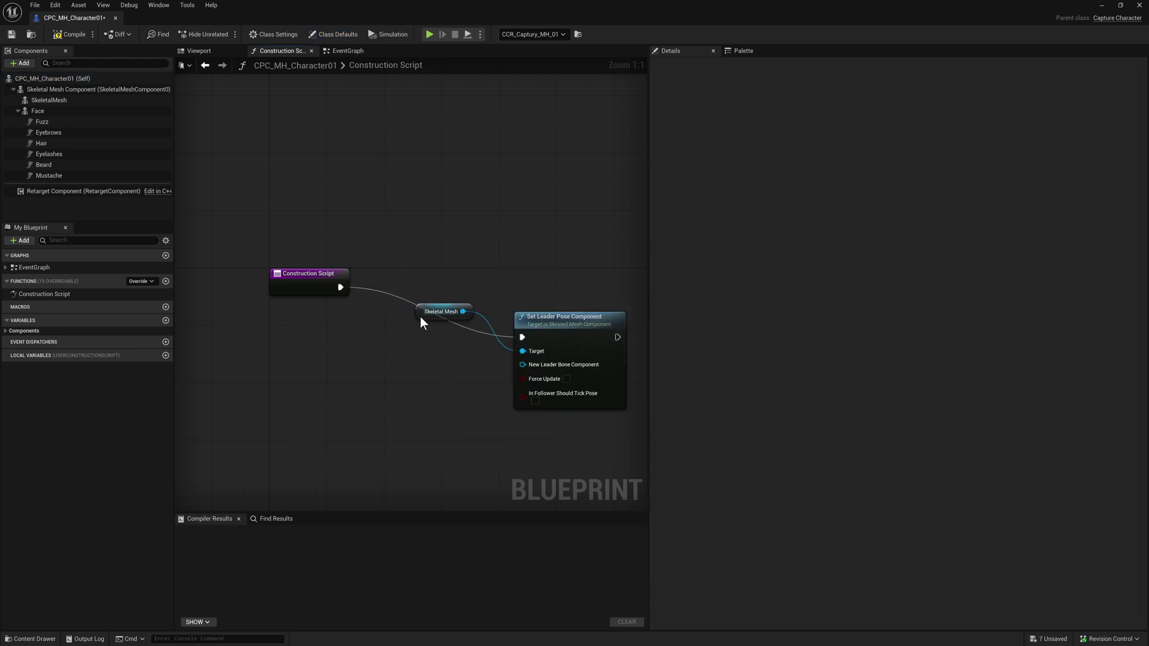
pyautogui.moveTo(418, 311); pyautogui.dragTo(388, 348)
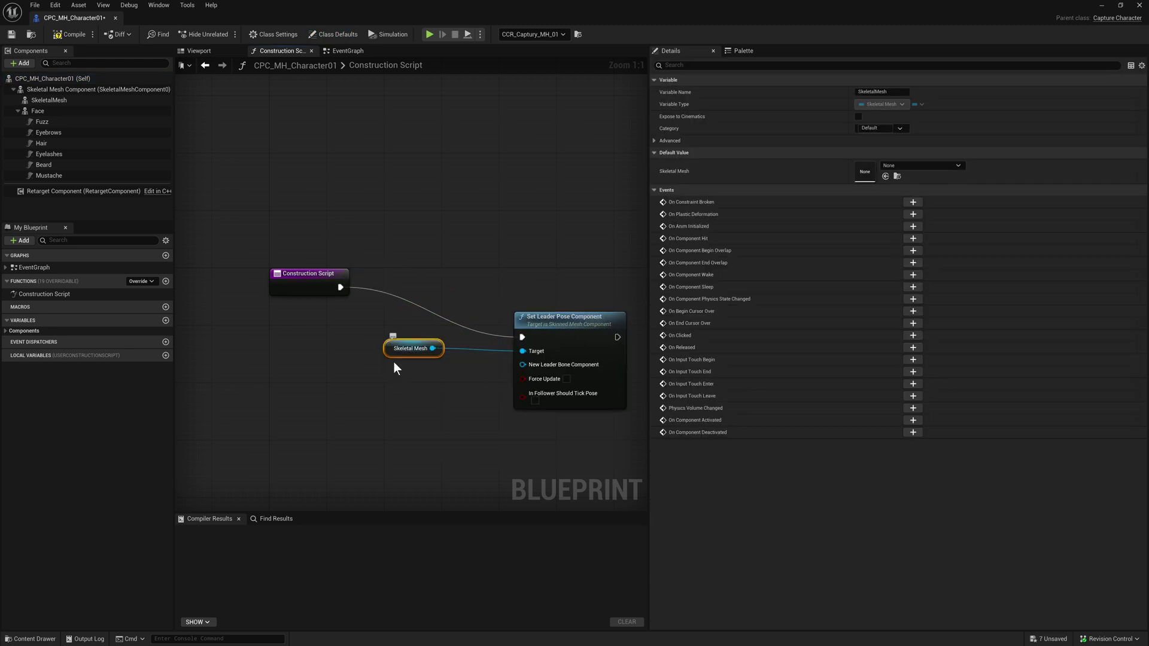
pyautogui.moveTo(403, 379); pyautogui.dragTo(337, 378, button='right')
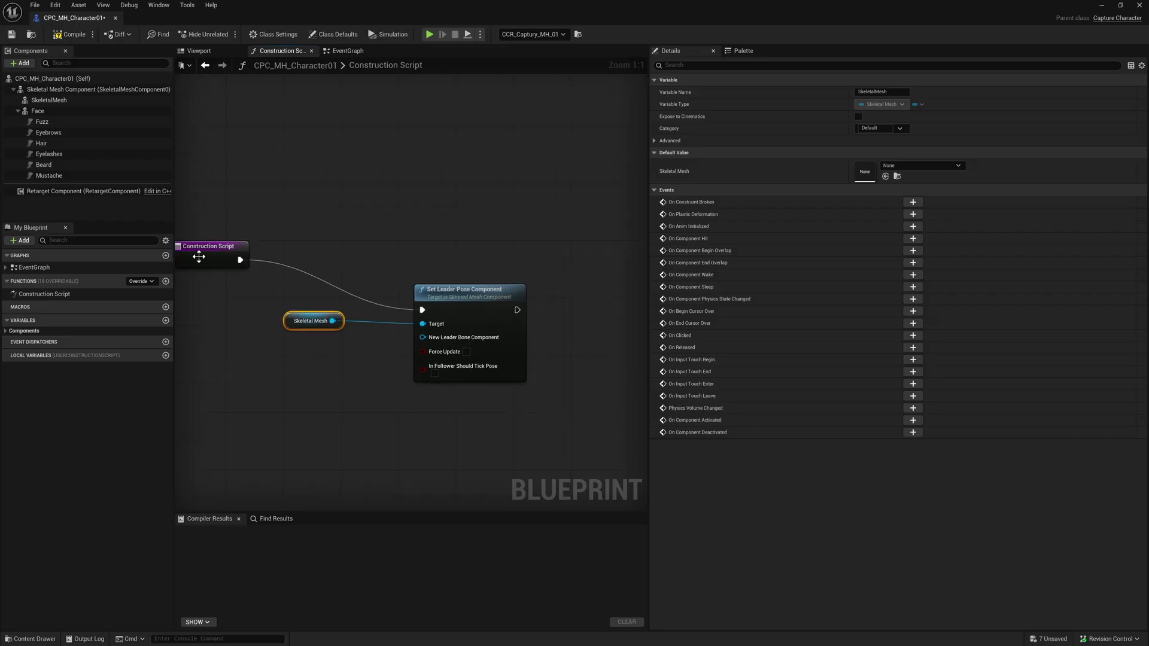
pyautogui.moveTo(455, 298); pyautogui.dragTo(454, 290)
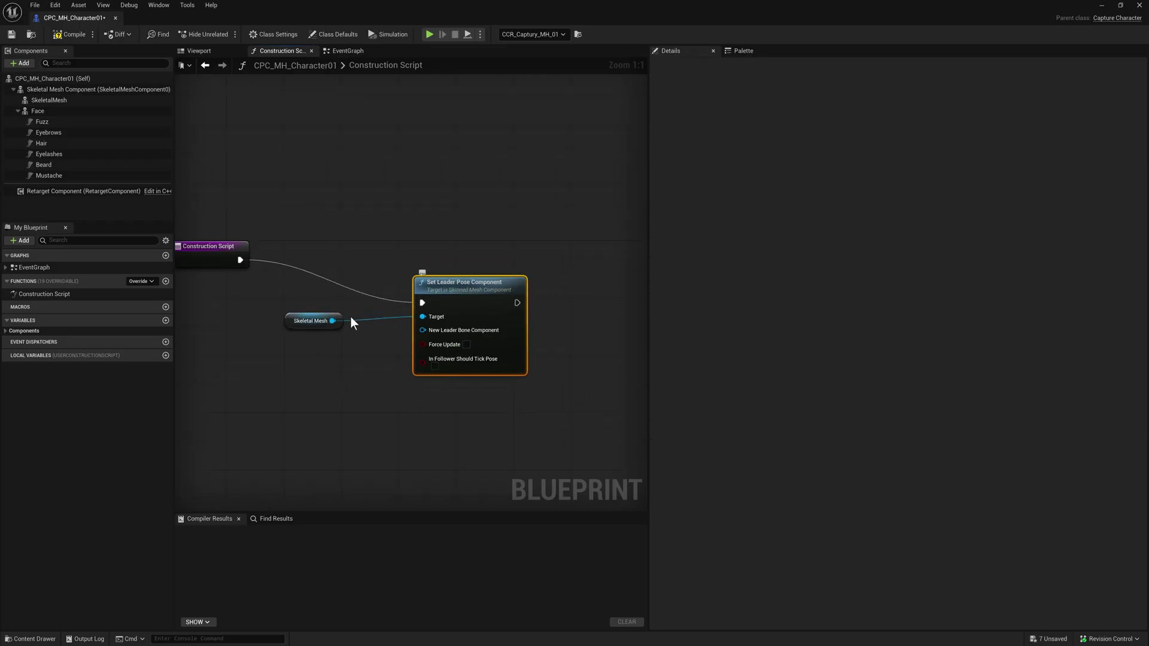
pyautogui.moveTo(294, 326); pyautogui.dragTo(286, 318)
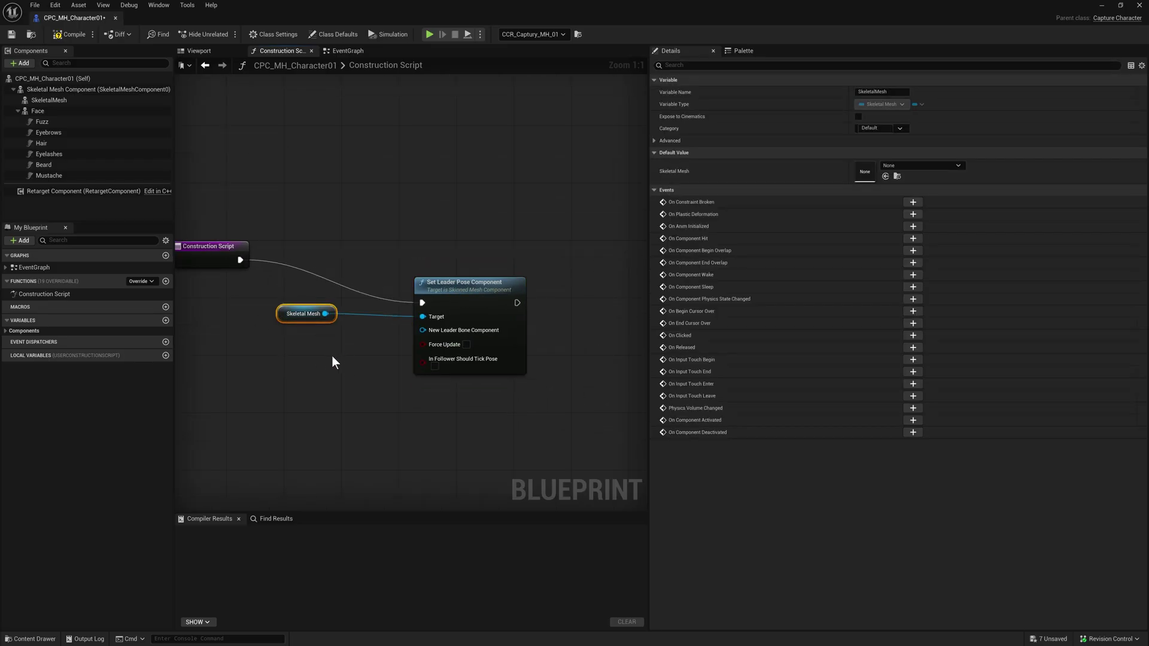
pyautogui.click(377, 280)
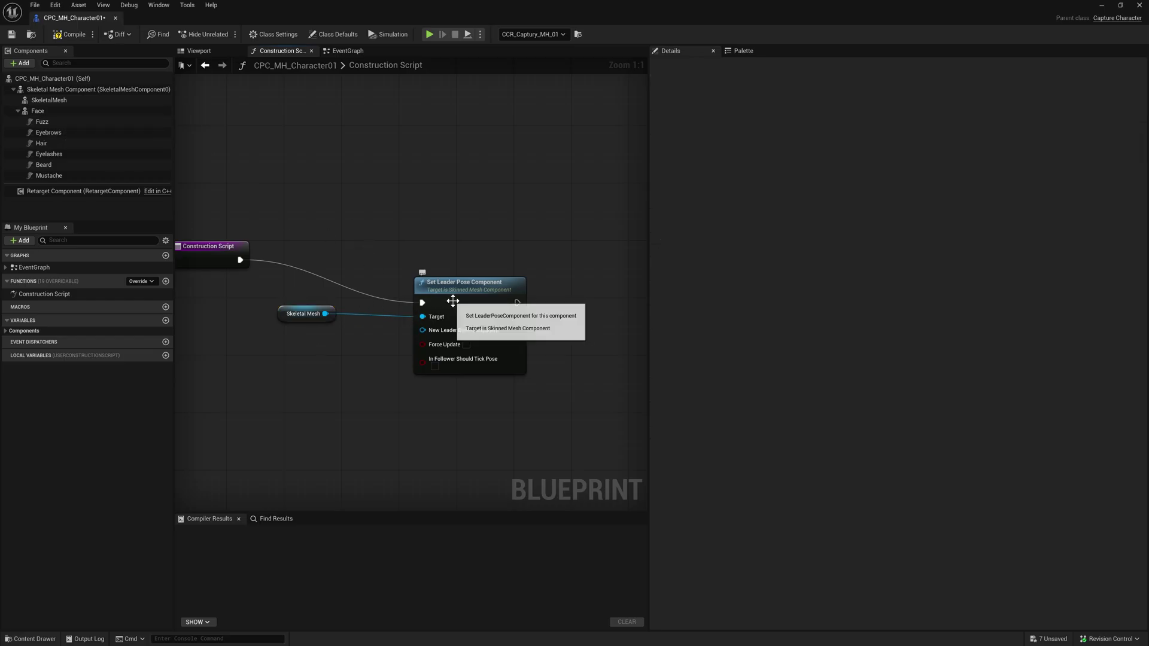
pyautogui.moveTo(449, 303); pyautogui.dragTo(449, 296)
pyautogui.moveTo(279, 314); pyautogui.dragTo(280, 299)
# Feed a Skeletal Mesh Component reference into New Leader Bone Component and enable Force Update and In Follower Should Tick Pose.
pyautogui.click(100, 90)
pyautogui.moveTo(99, 90); pyautogui.dragTo(424, 323)
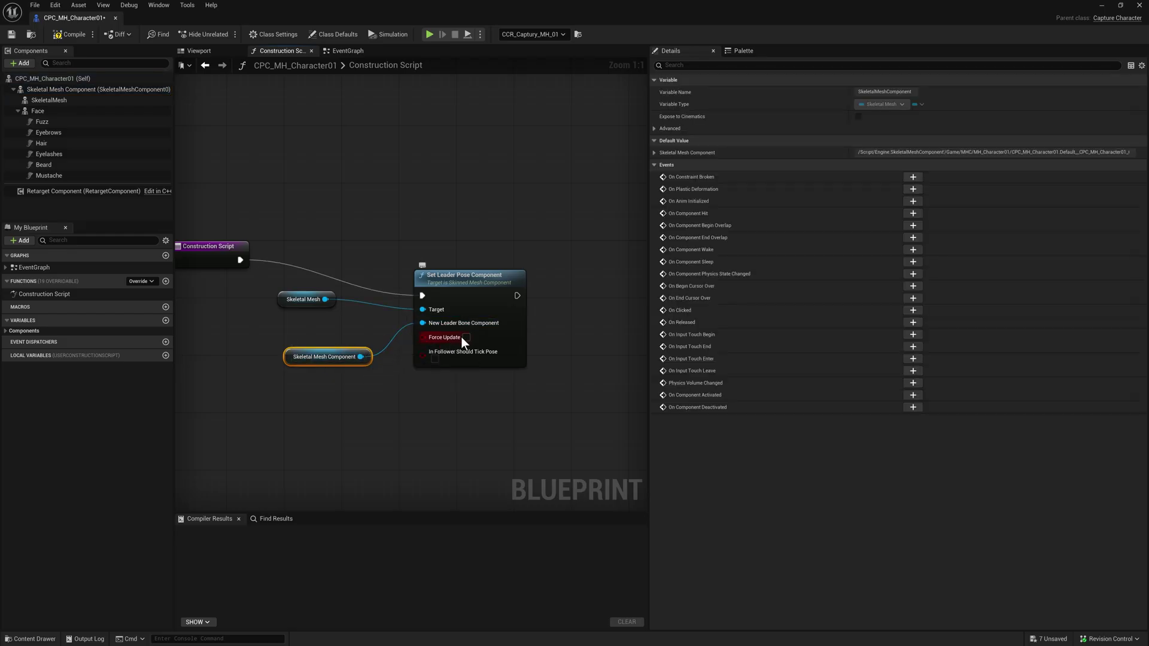
pyautogui.click(435, 359)
pyautogui.moveTo(329, 360); pyautogui.dragTo(307, 361)
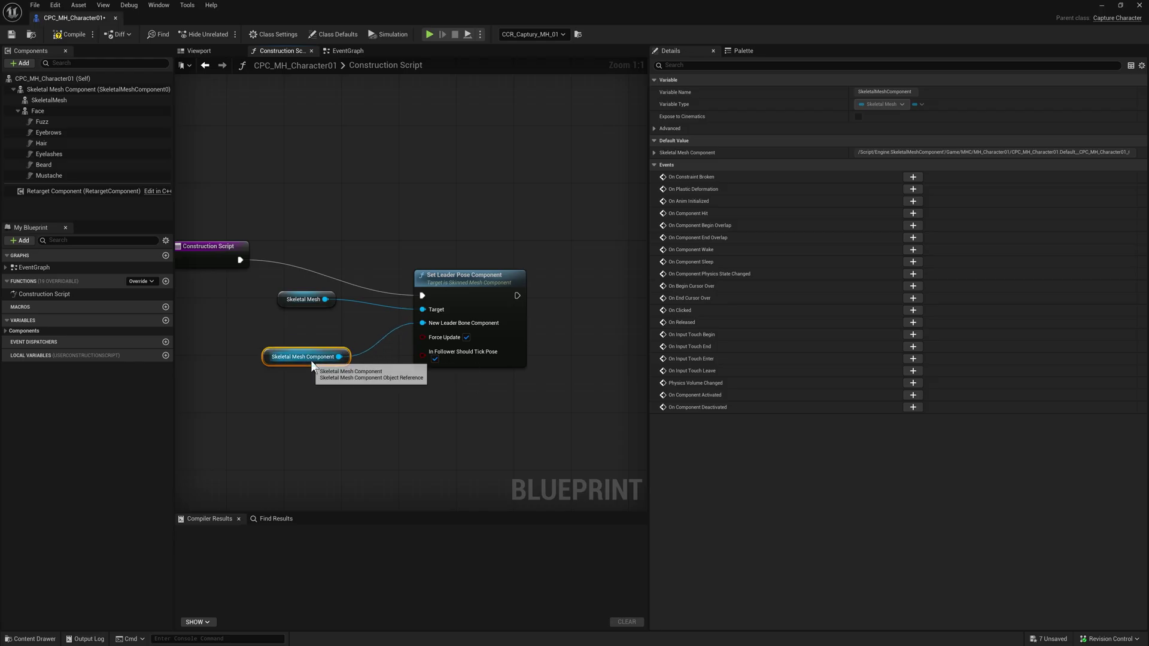
# Compile and save the CPC_MH_Character01 blueprint with its new construction script, and close its editor.
pyautogui.click(72, 35)
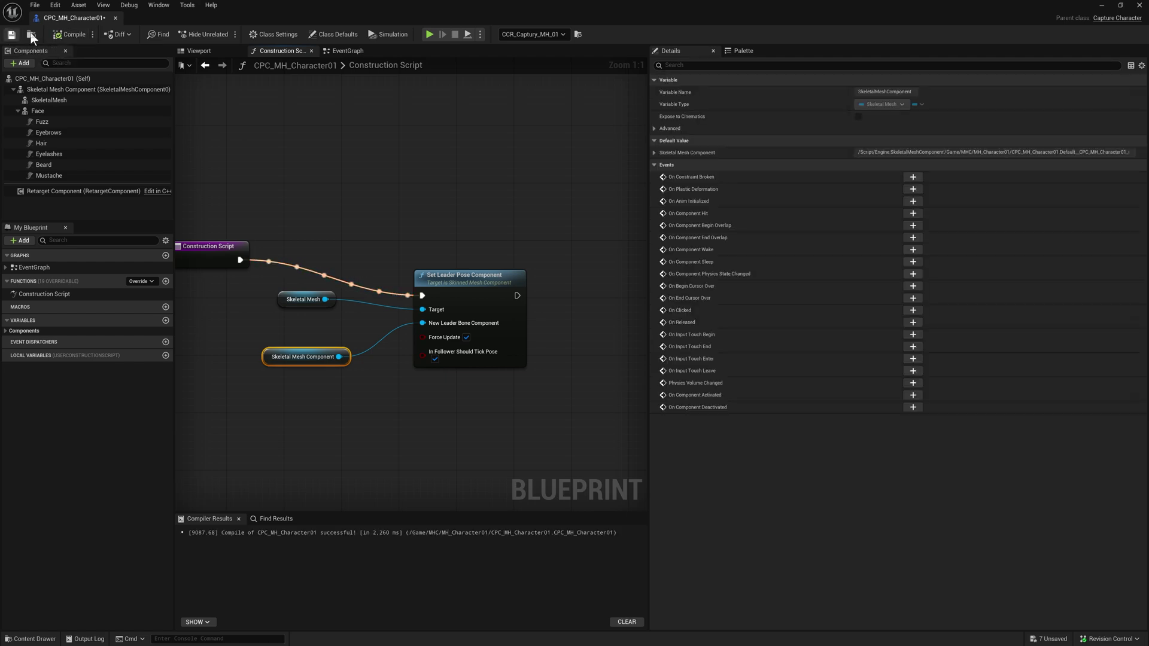
pyautogui.click(115, 17)
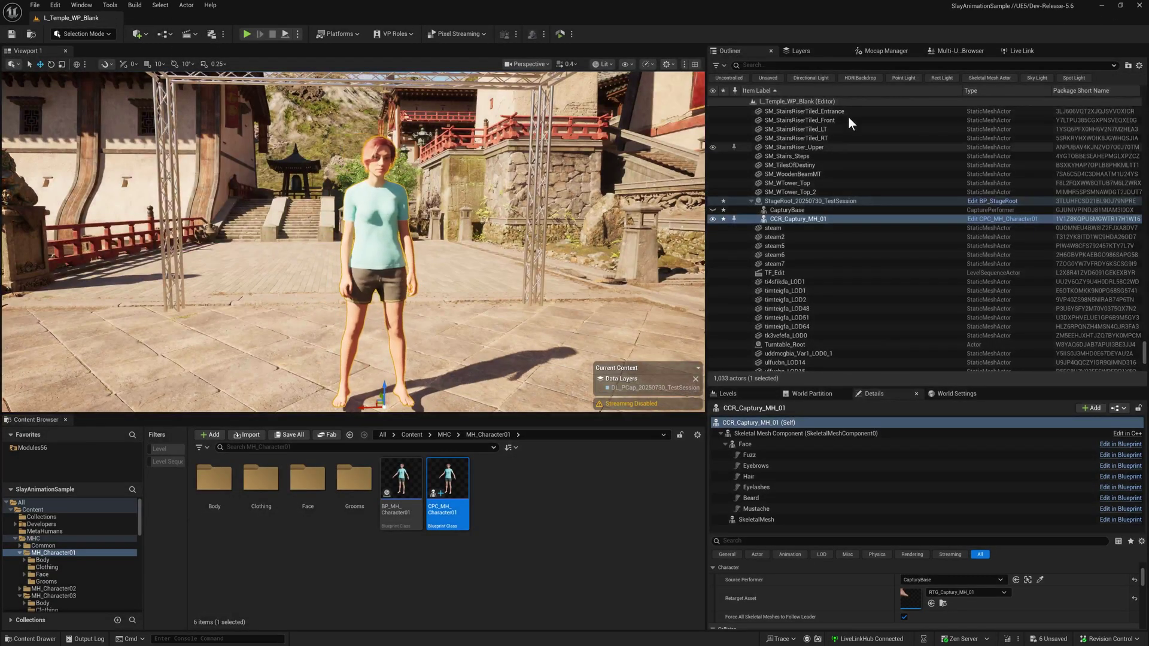
# Remove the CCR_Captury_MH_01 character and the CapturyBase performer from the Mocap Manager's motion items.
pyautogui.click(891, 51)
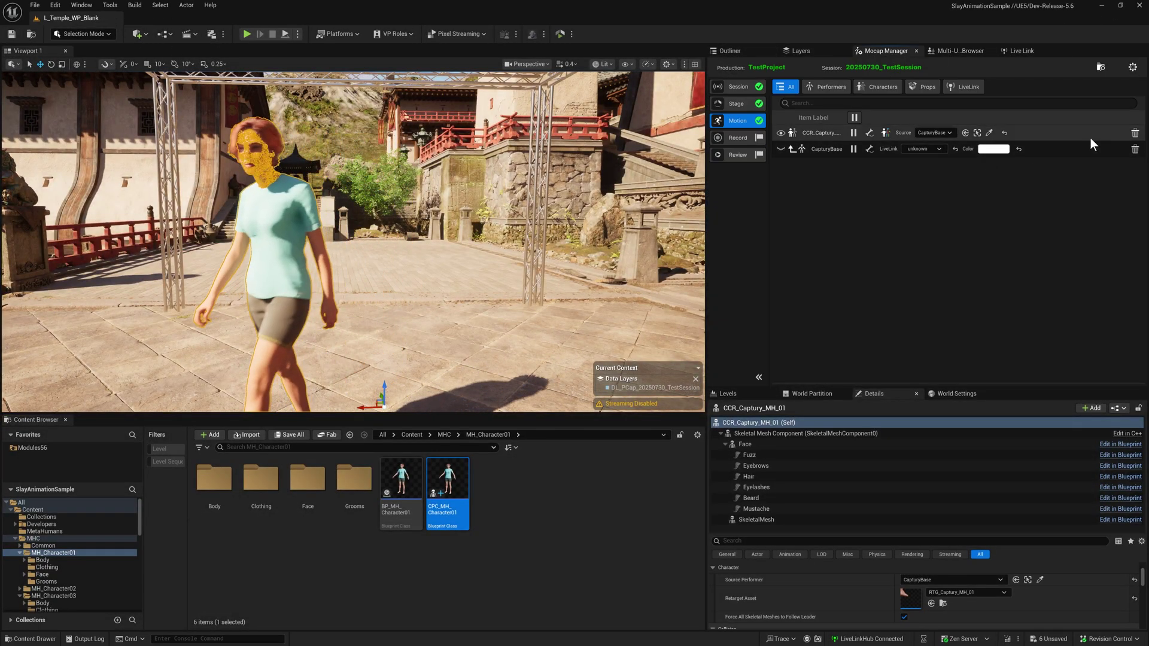
pyautogui.click(1135, 132)
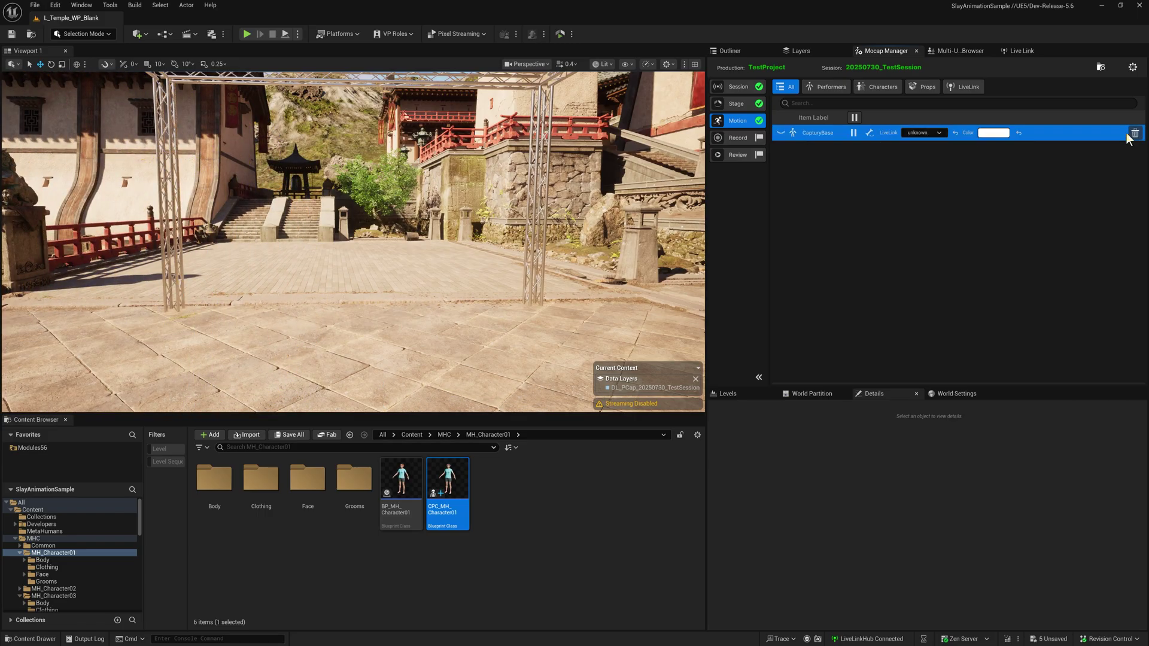
pyautogui.click(1136, 133)
# Spawn the existing character asset CCR_Captury_MH_01 into the level again from the Mocap Manager.
pyautogui.click(884, 87)
pyautogui.click(829, 120)
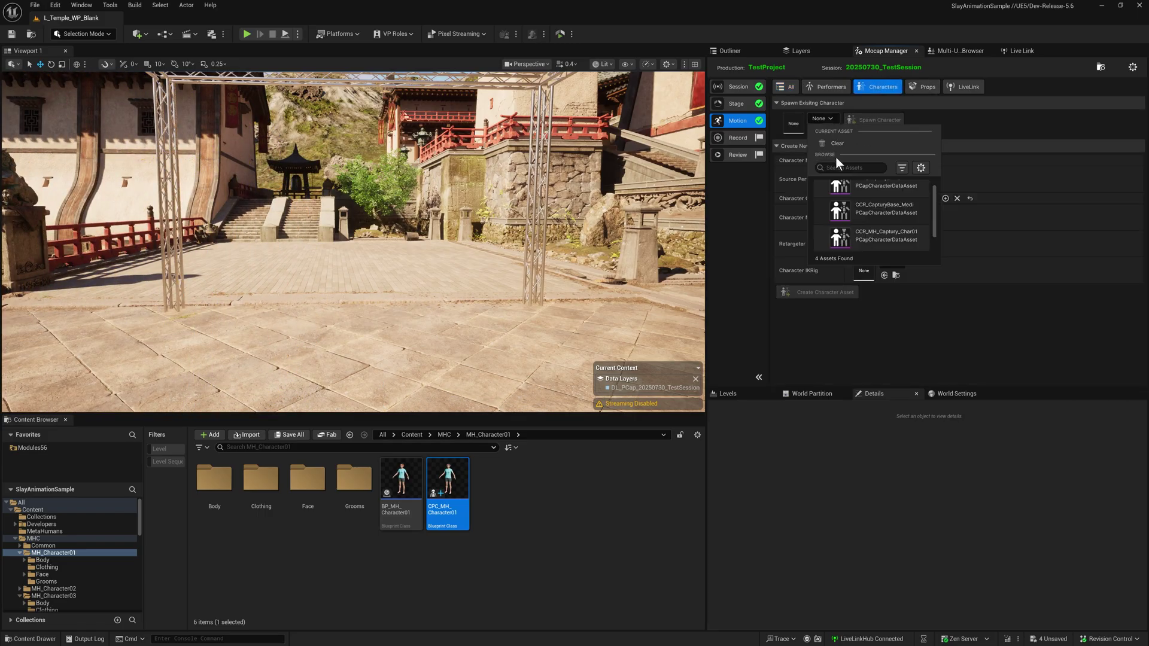
pyautogui.click(862, 242)
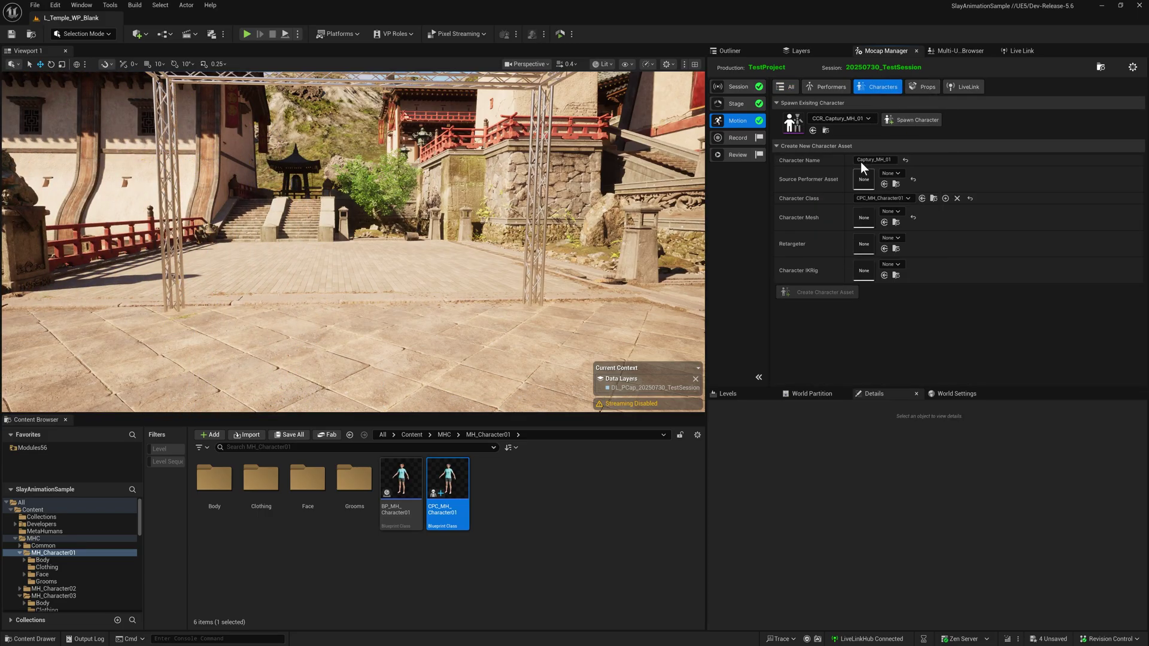
pyautogui.click(906, 127)
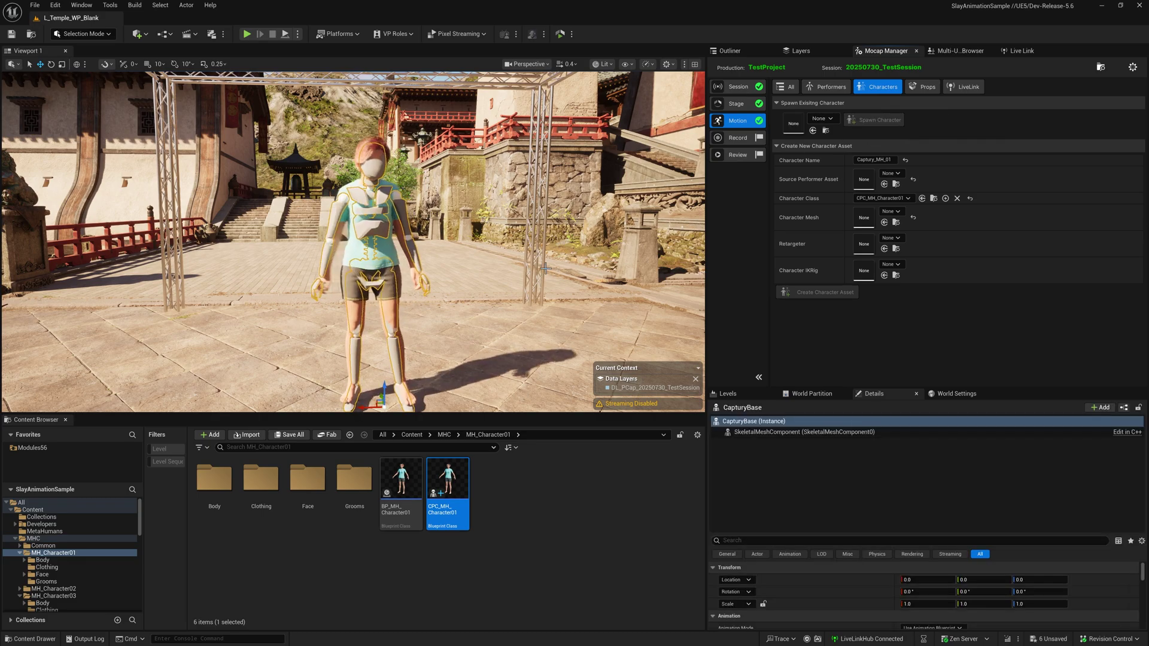
# Hide the CapturyBase performer in the list of all motion items and clear the selection.
pyautogui.click(782, 87)
pyautogui.click(780, 149)
pyautogui.scroll(3, 353, 239)
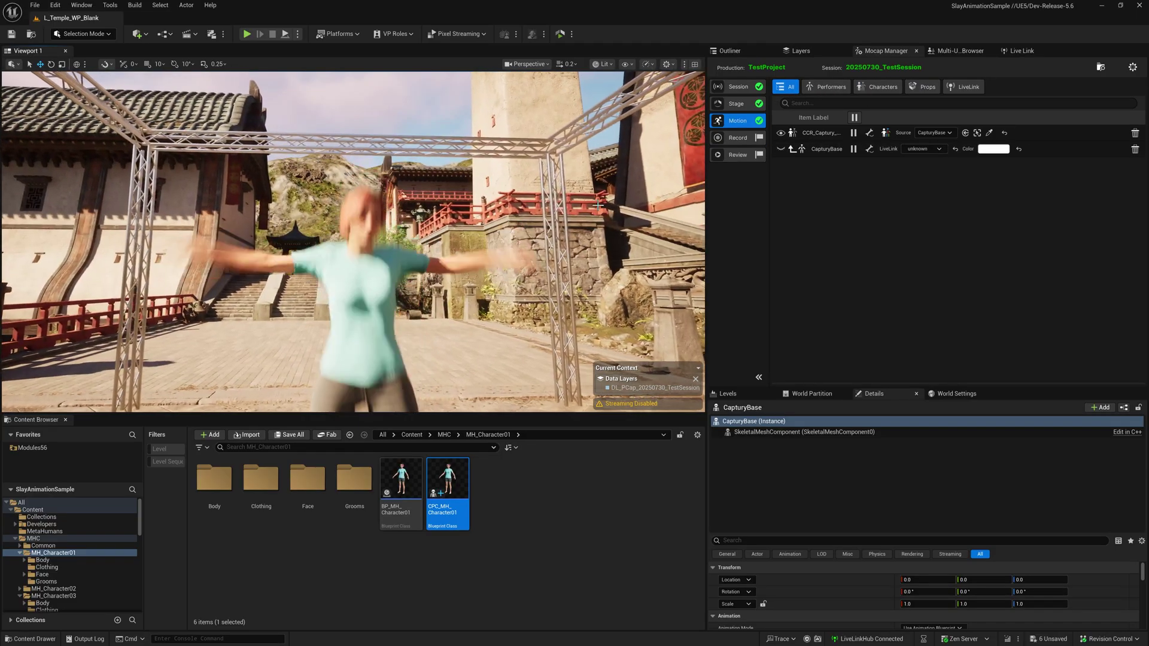
pyautogui.click(758, 184)
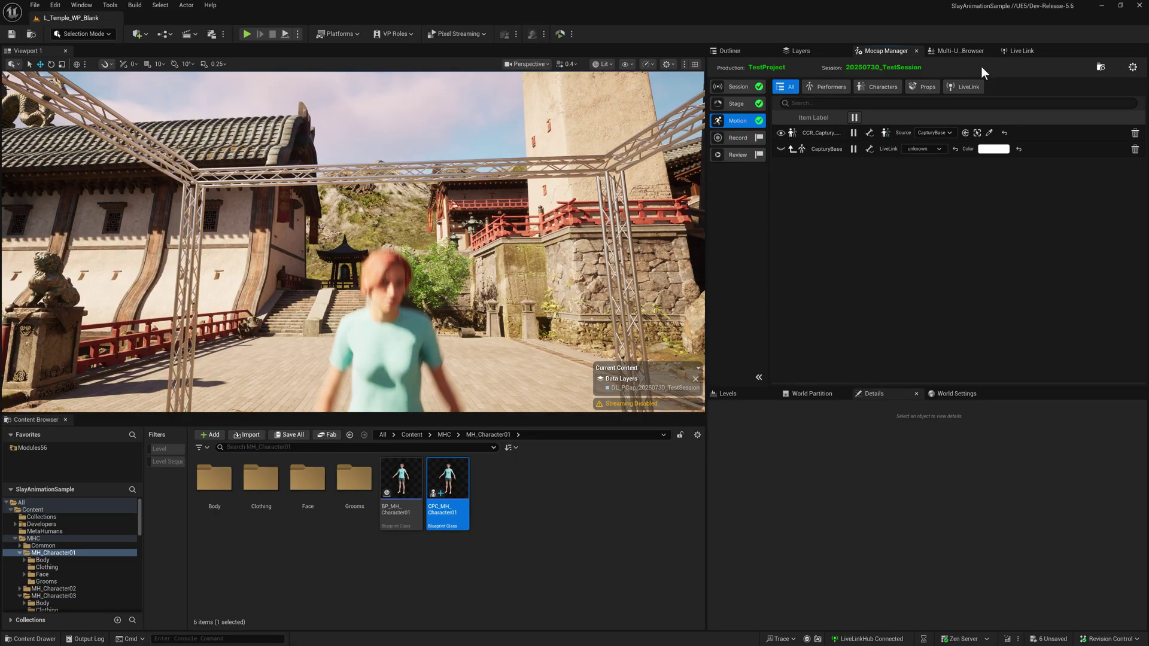
# Add a MetaHuman (Video) source in Live Link and connect it to the Logitech BRIO at NV12 1280x720 60 fps.
pyautogui.click(1021, 52)
pyautogui.click(745, 66)
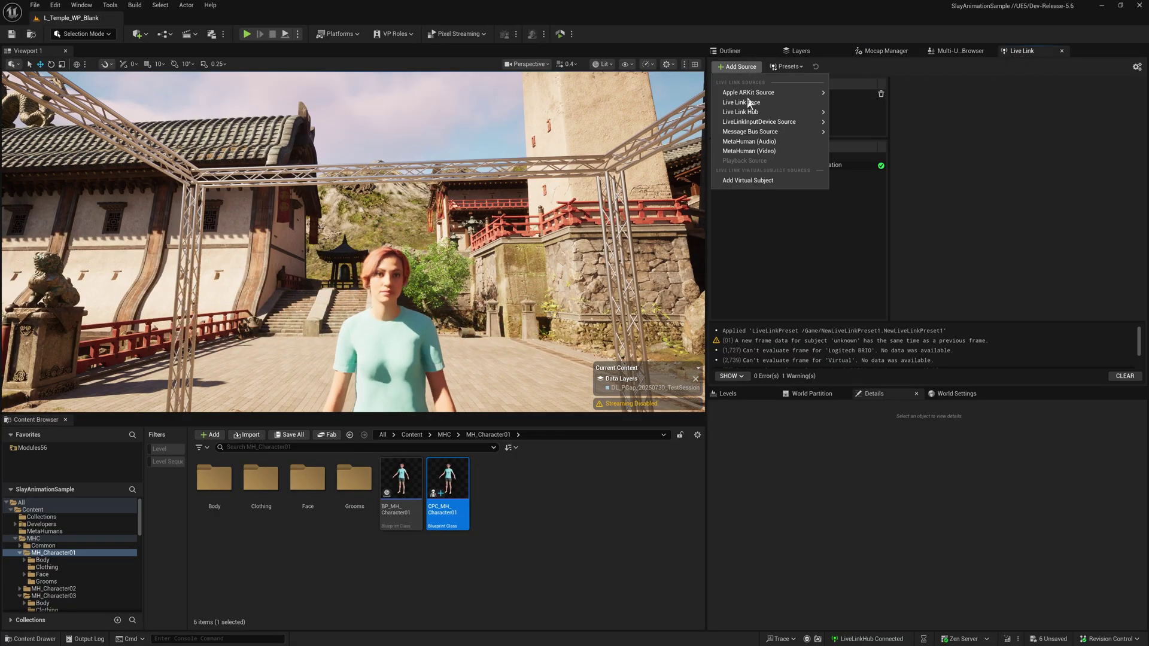
pyautogui.click(747, 151)
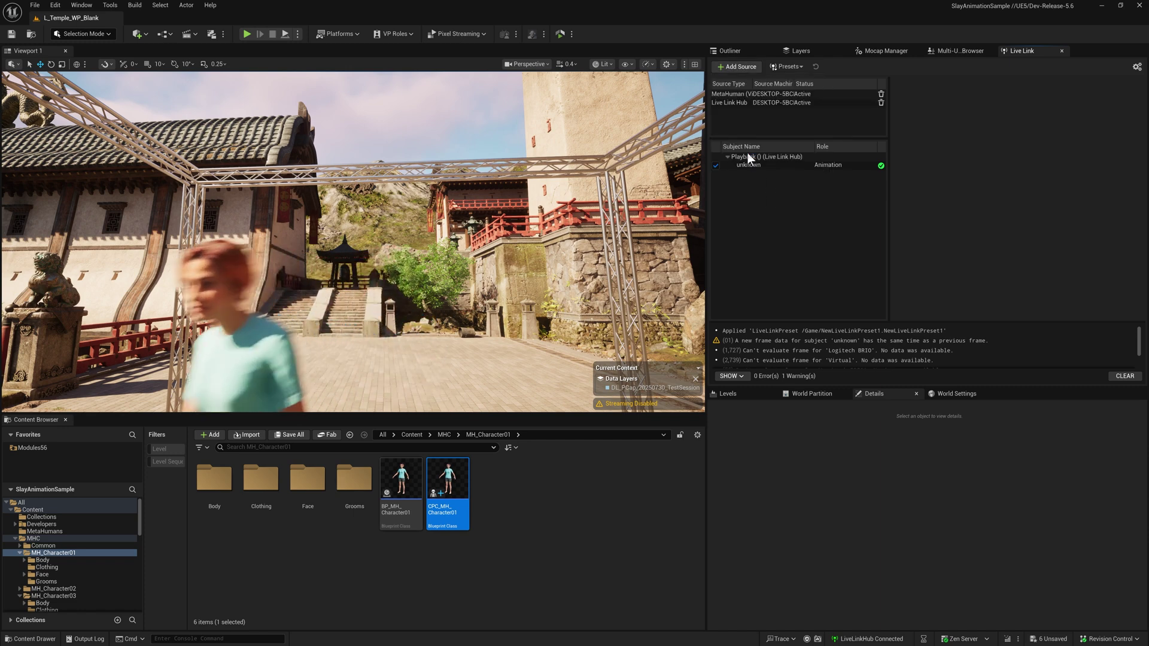
pyautogui.click(738, 94)
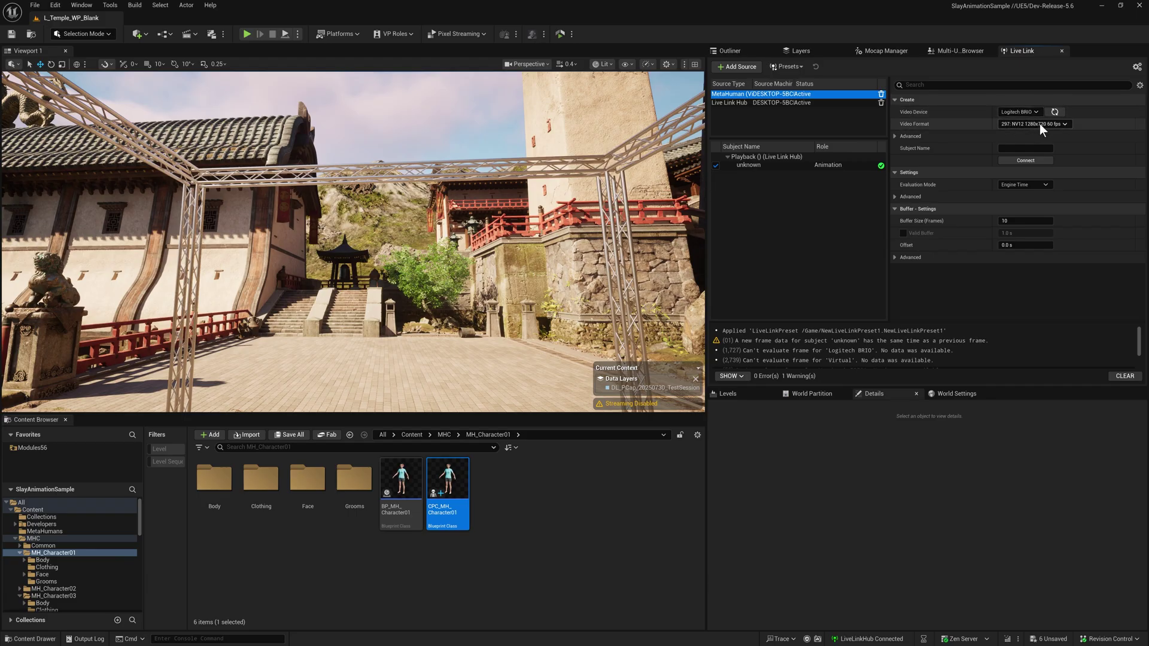
pyautogui.click(1025, 161)
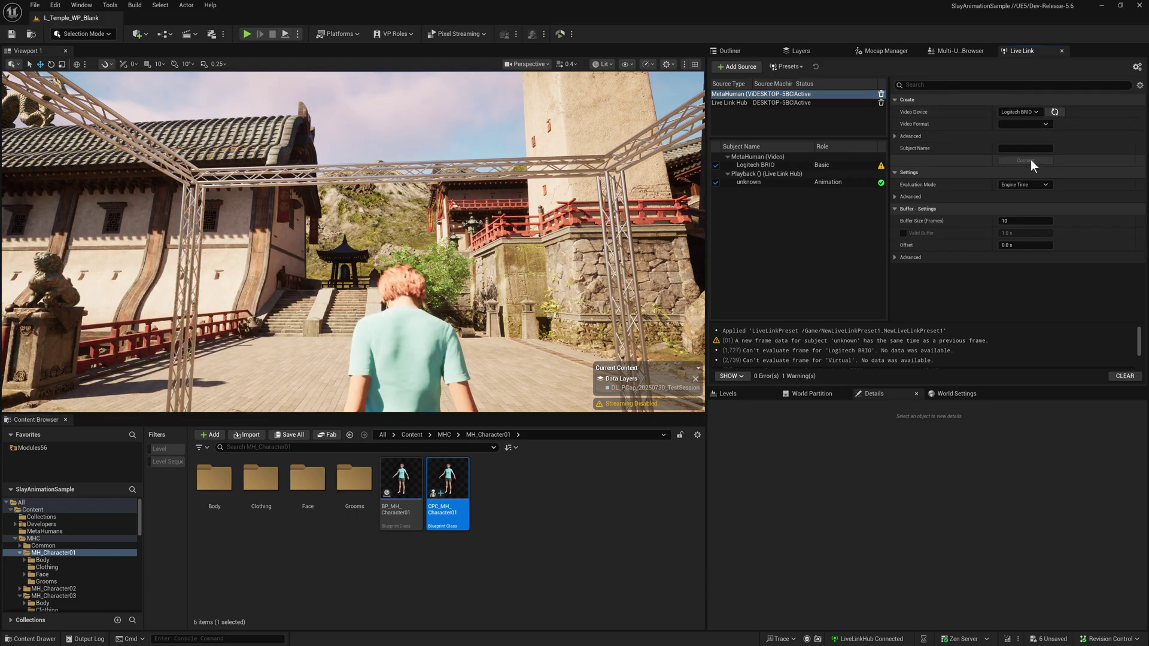
# Turn off Head Orientation and Head Stabilization for the Logitech BRIO subject, and deselect it.
pyautogui.click(764, 166)
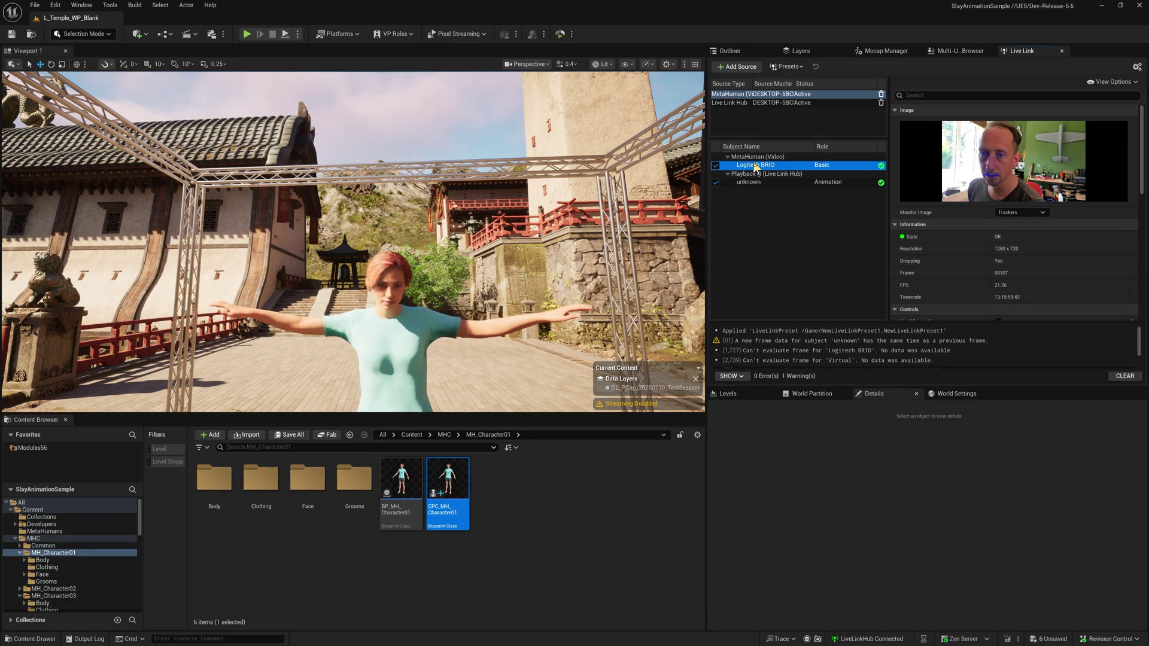
pyautogui.scroll(-2, 954, 240)
pyautogui.click(998, 278)
pyautogui.click(998, 302)
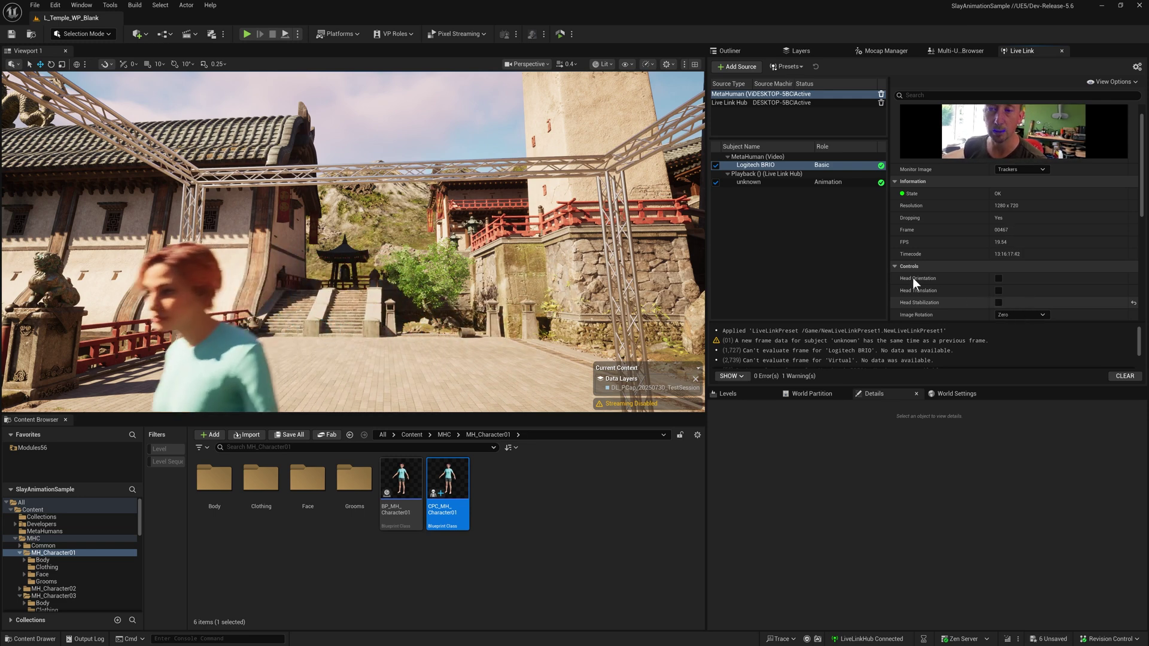
pyautogui.click(827, 221)
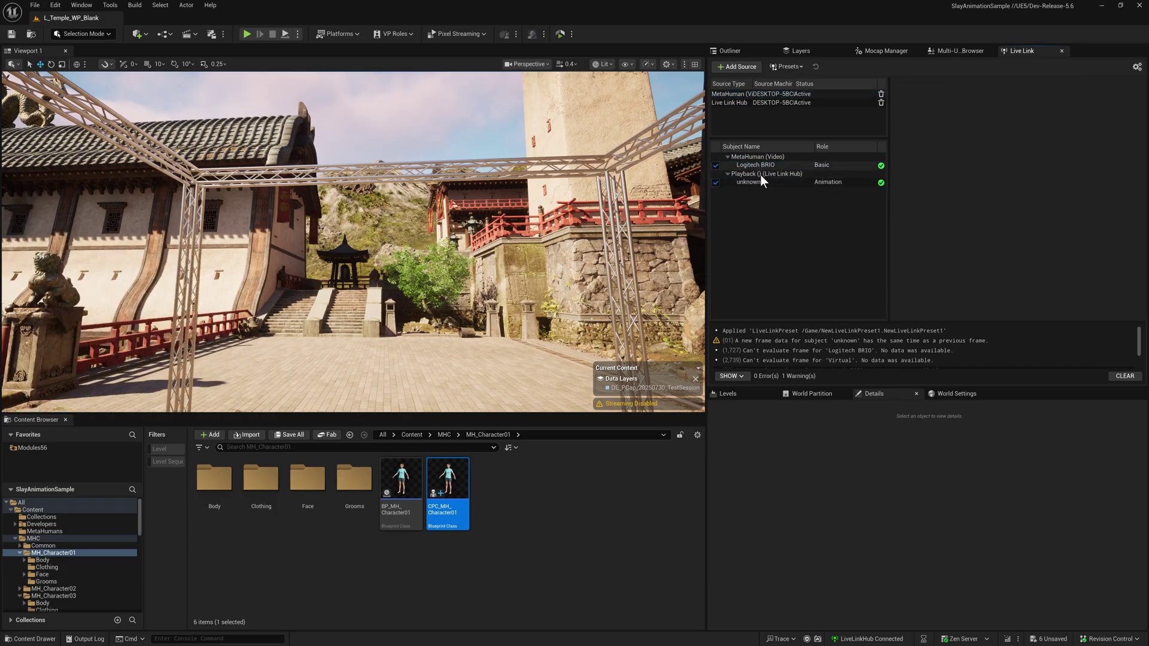
# Add a Live Link virtual subject named Body+Face with the LiveLinkAnimationVirtualSubject role.
pyautogui.click(736, 70)
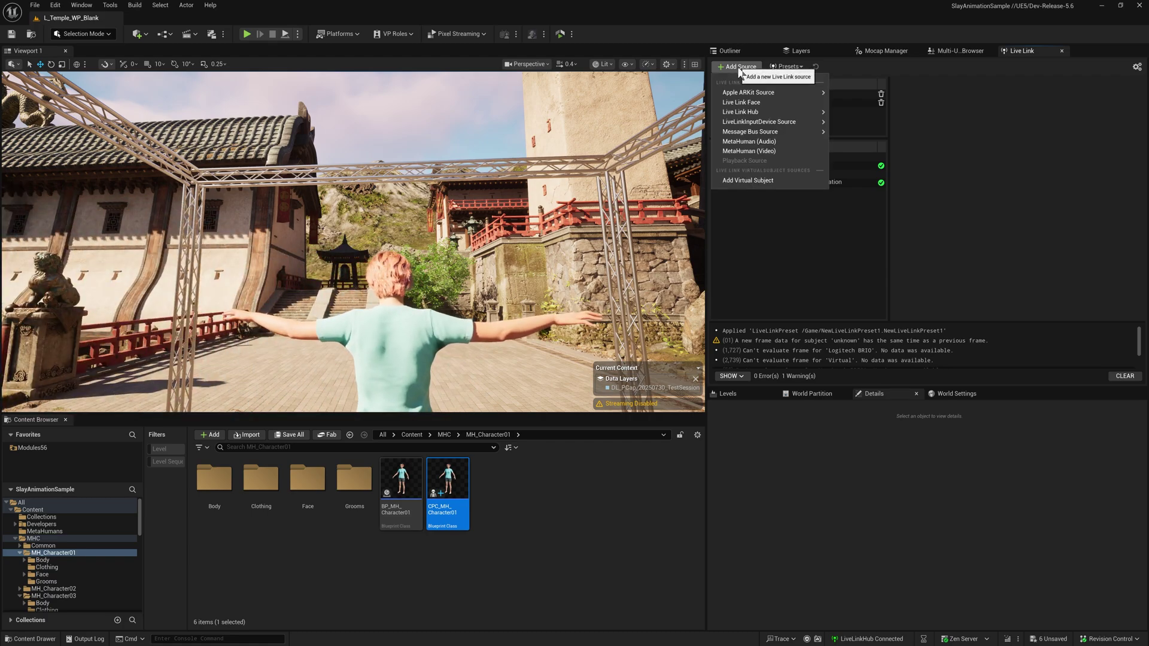
pyautogui.click(744, 181)
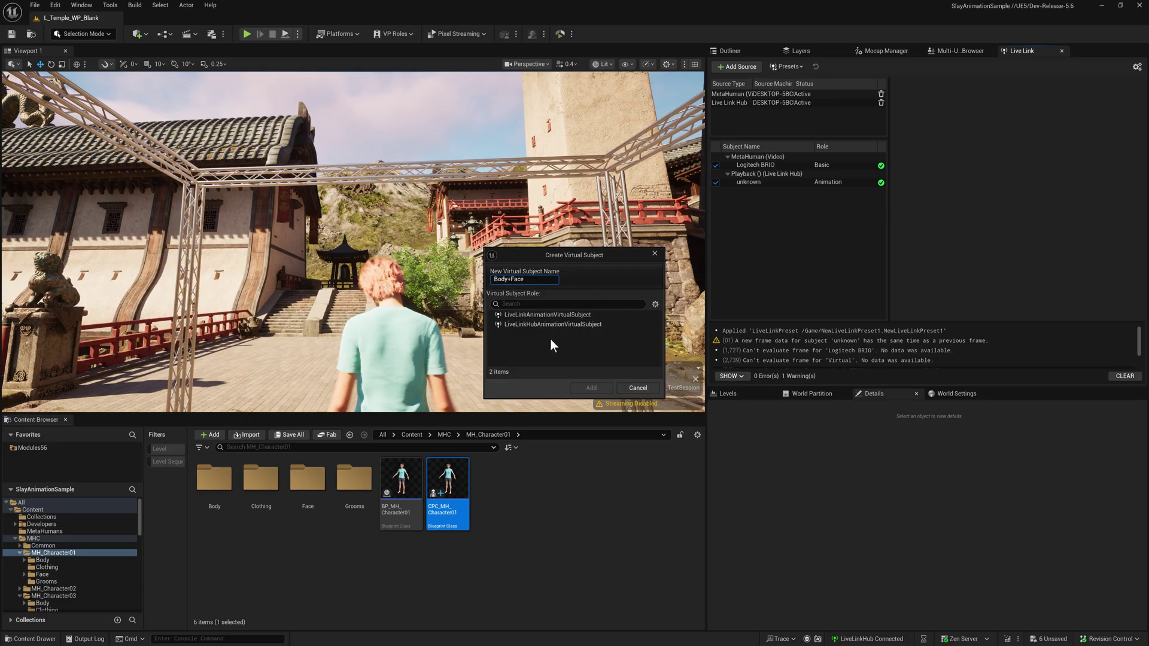
pyautogui.click(569, 315)
pyautogui.click(590, 387)
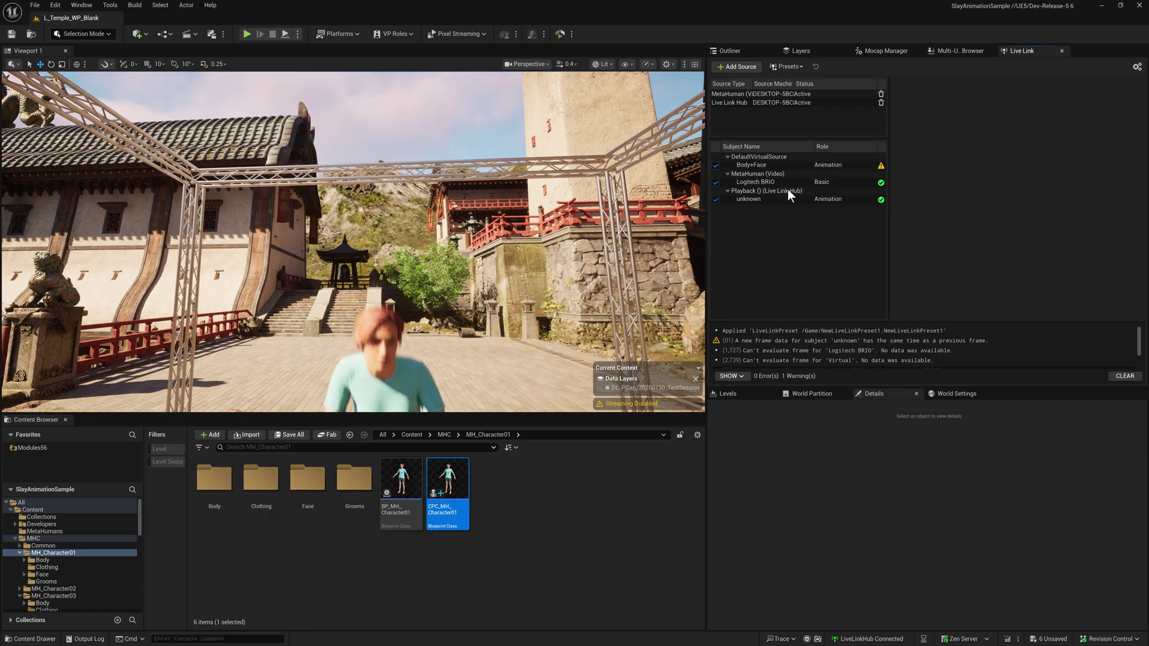
# Include the unknown and Logitech BRIO subjects in the Body+Face virtual subject.
pyautogui.click(760, 165)
pyautogui.click(1023, 134)
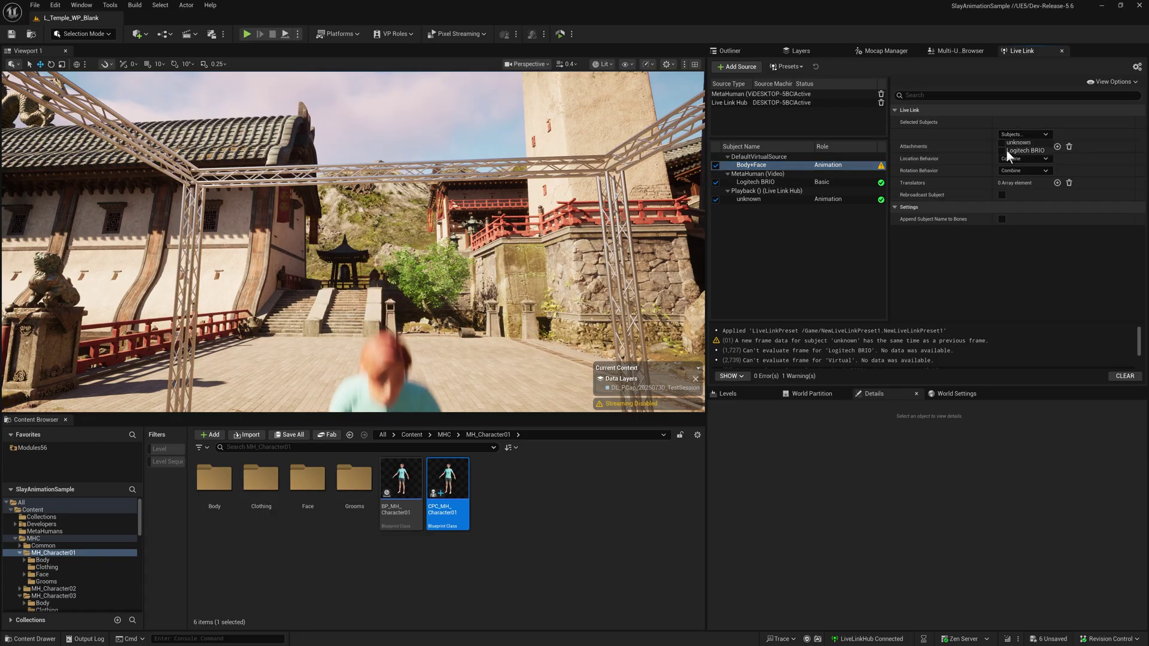
pyautogui.click(1003, 145)
pyautogui.click(1002, 152)
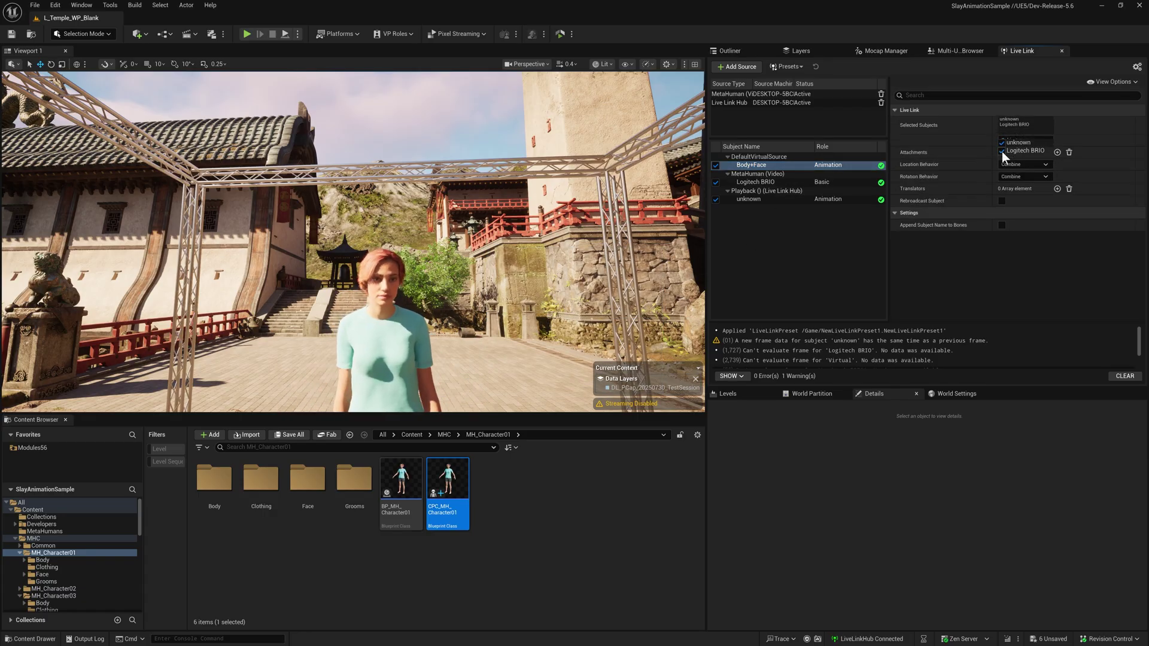
# Assign the Body+Face virtual subject as the Live Link subject of the CapturyBase performer in the Mocap Manager.
pyautogui.click(887, 51)
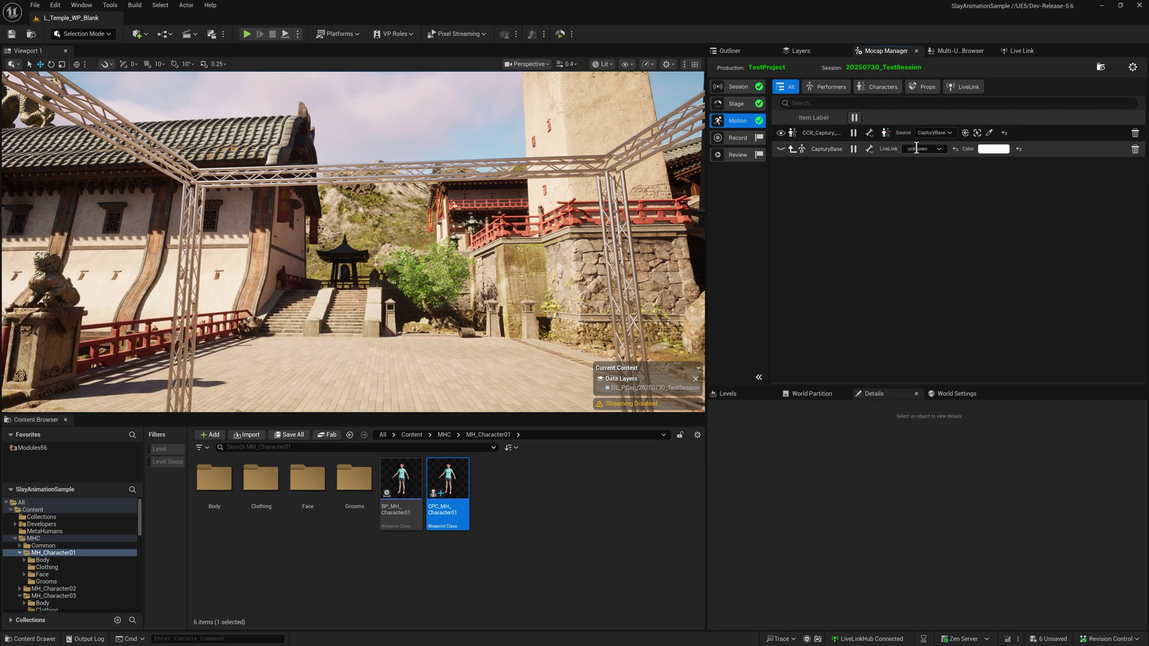
pyautogui.click(939, 150)
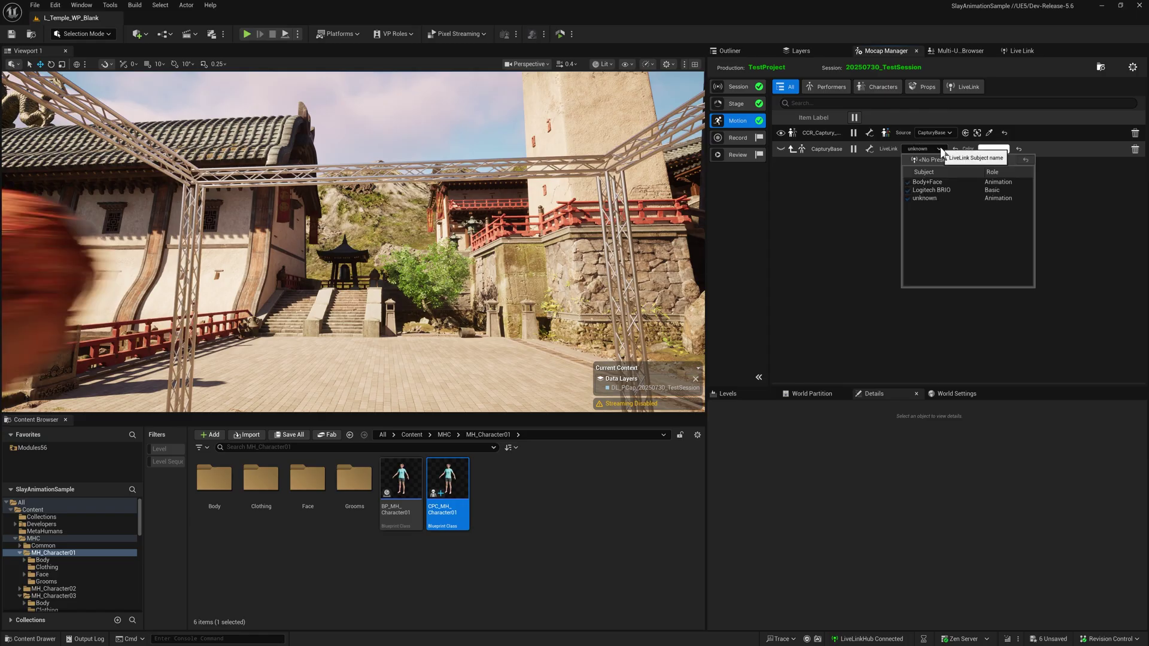
pyautogui.click(935, 182)
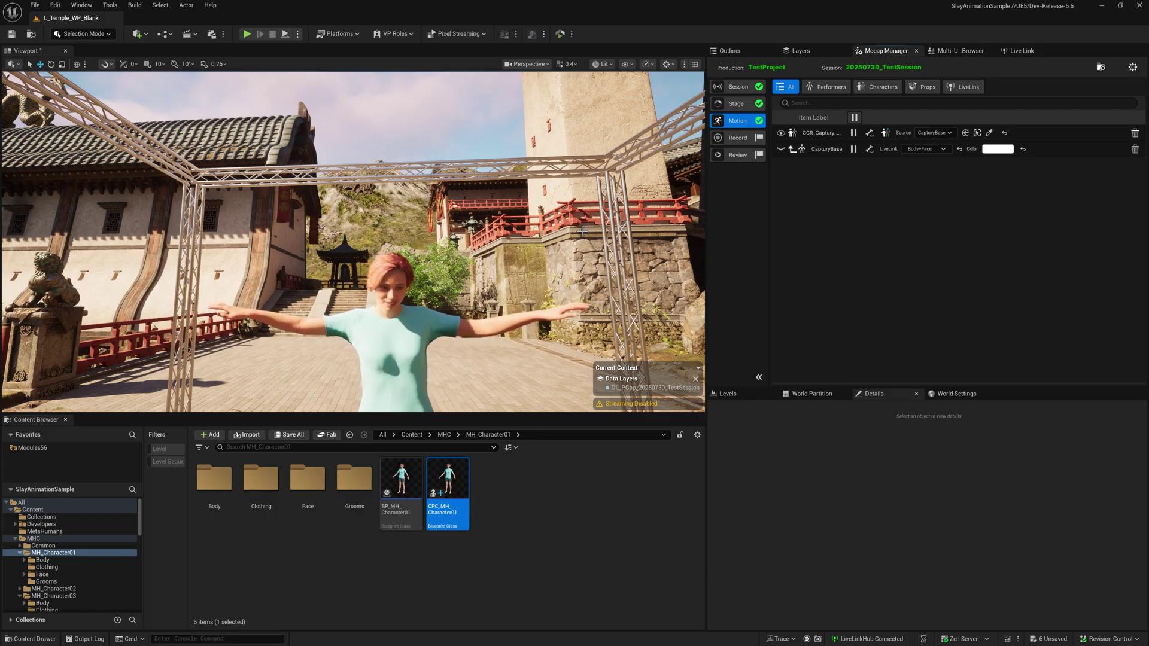
# Switch the CapturyBase performer's Live Link subject to Logitech BRIO to inspect the character's face up close, and return it to Body+Face.
pyautogui.moveTo(558, 261); pyautogui.dragTo(558, 260, button='right')
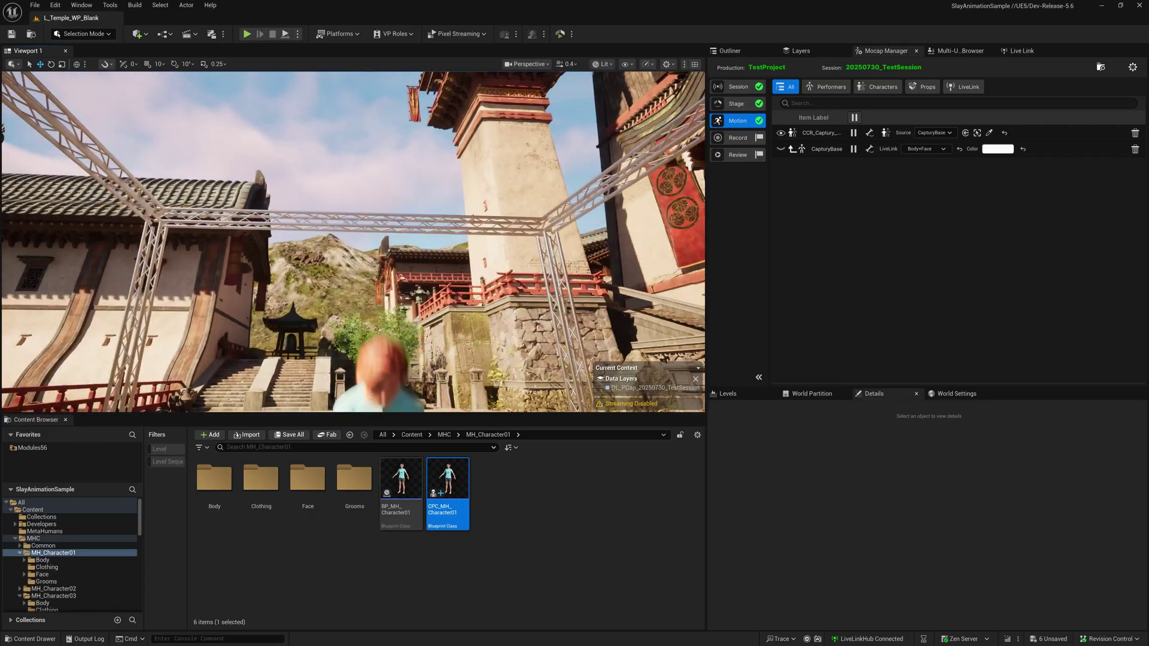
pyautogui.click(934, 149)
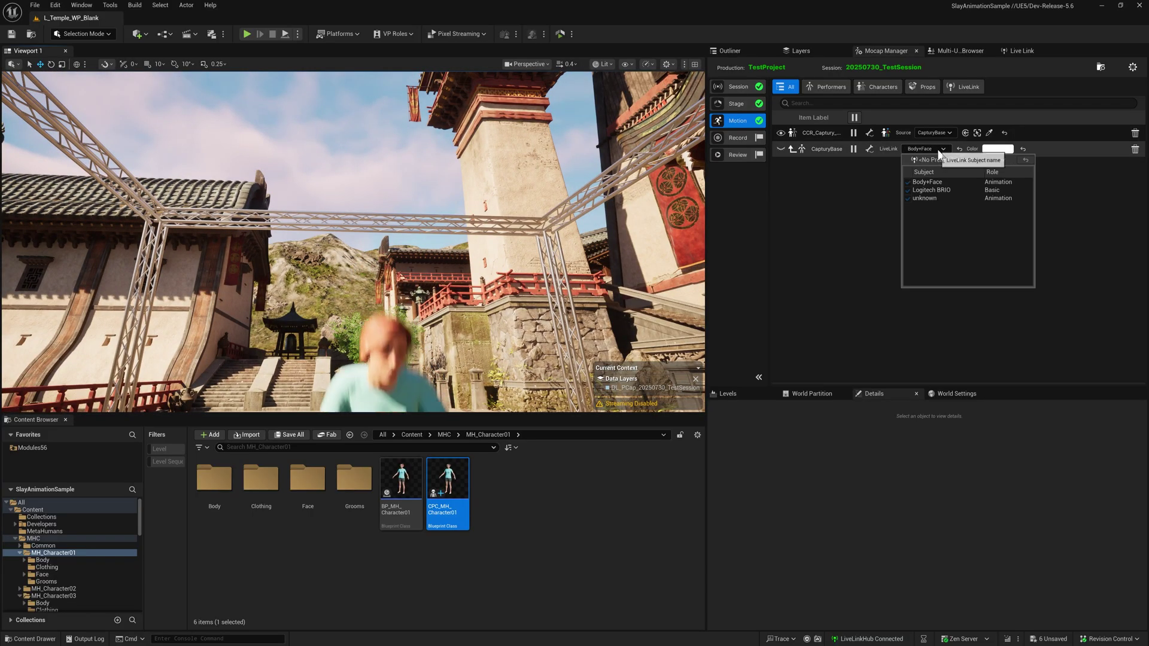
pyautogui.click(933, 189)
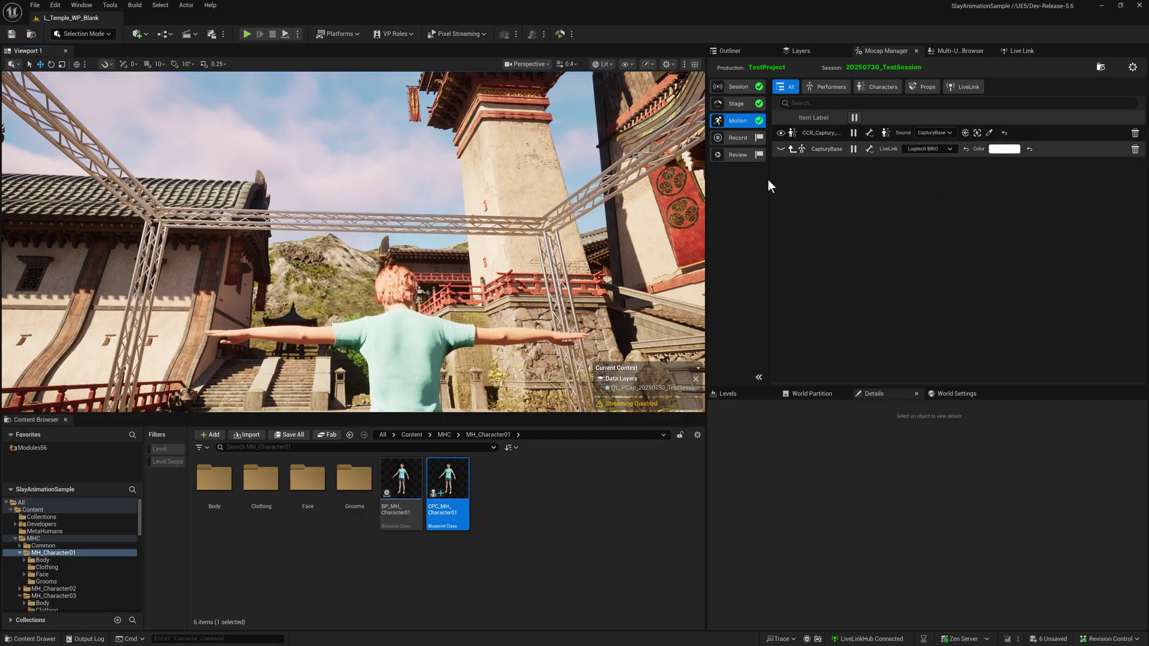
pyautogui.moveTo(579, 222); pyautogui.dragTo(578, 221, button='right')
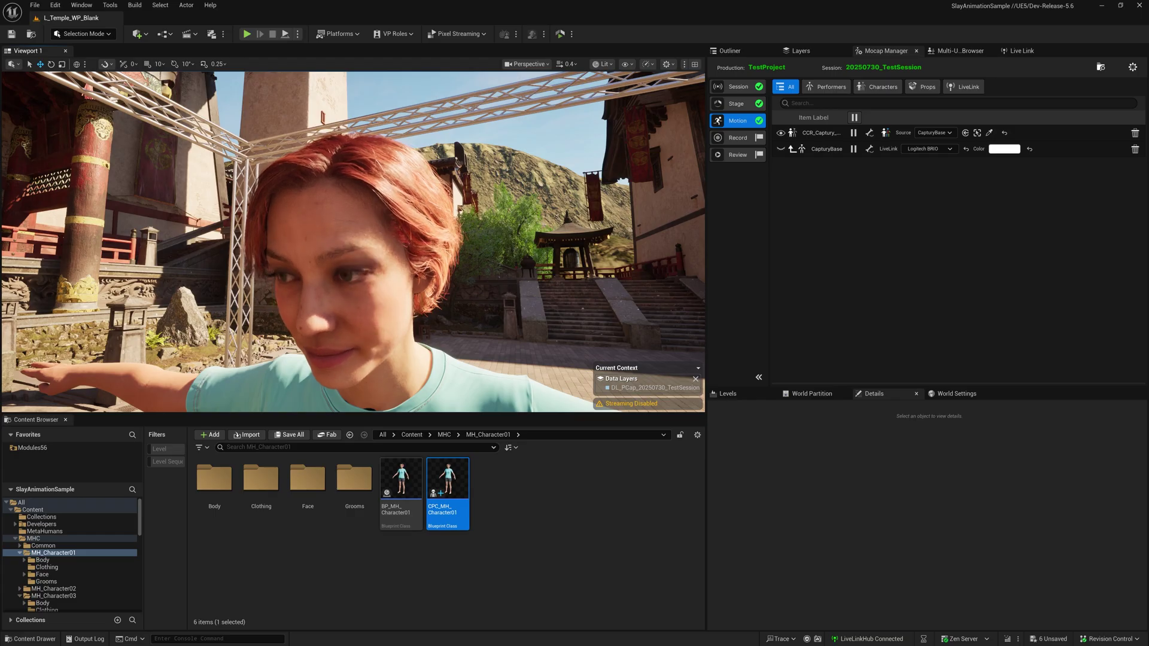
pyautogui.click(946, 148)
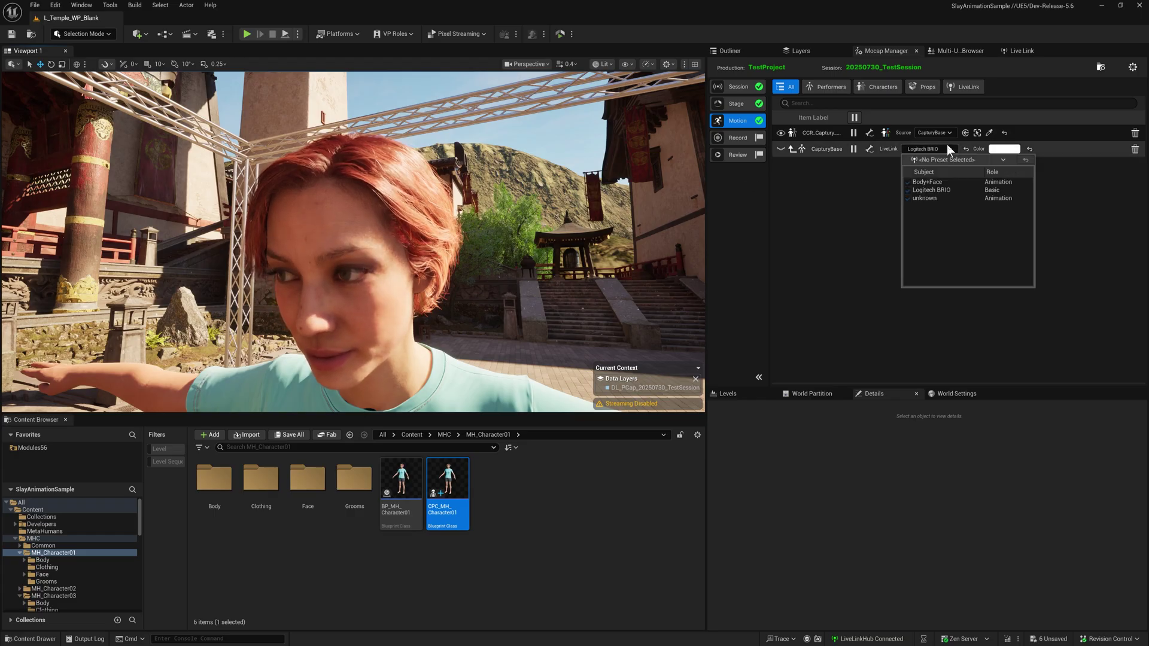
pyautogui.click(928, 182)
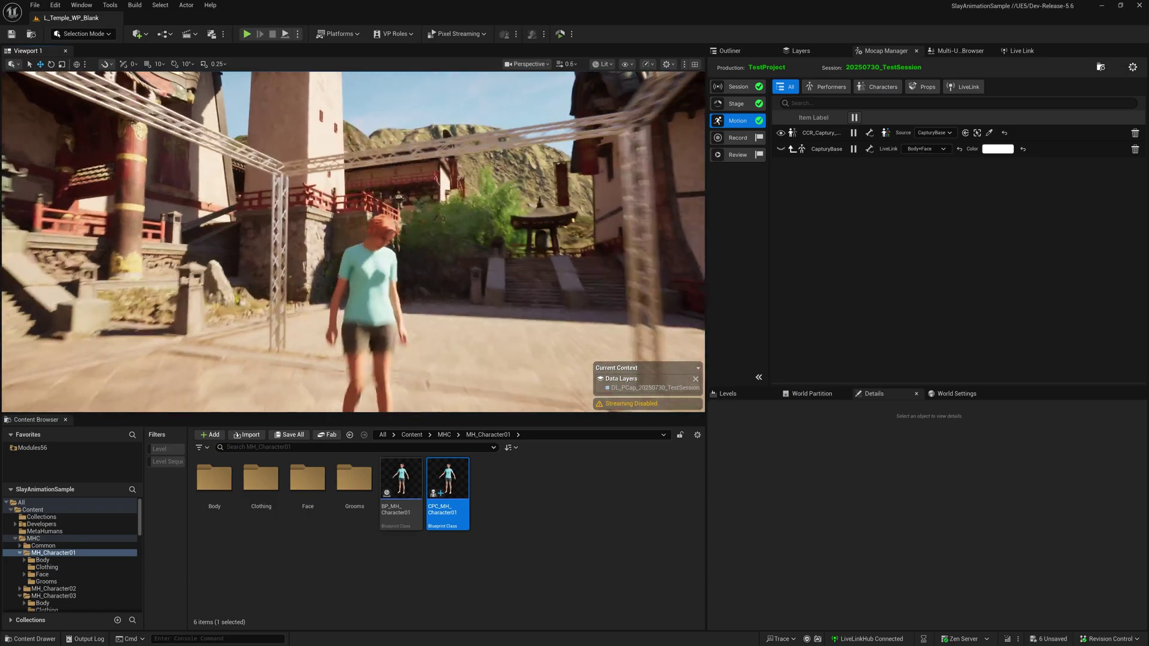